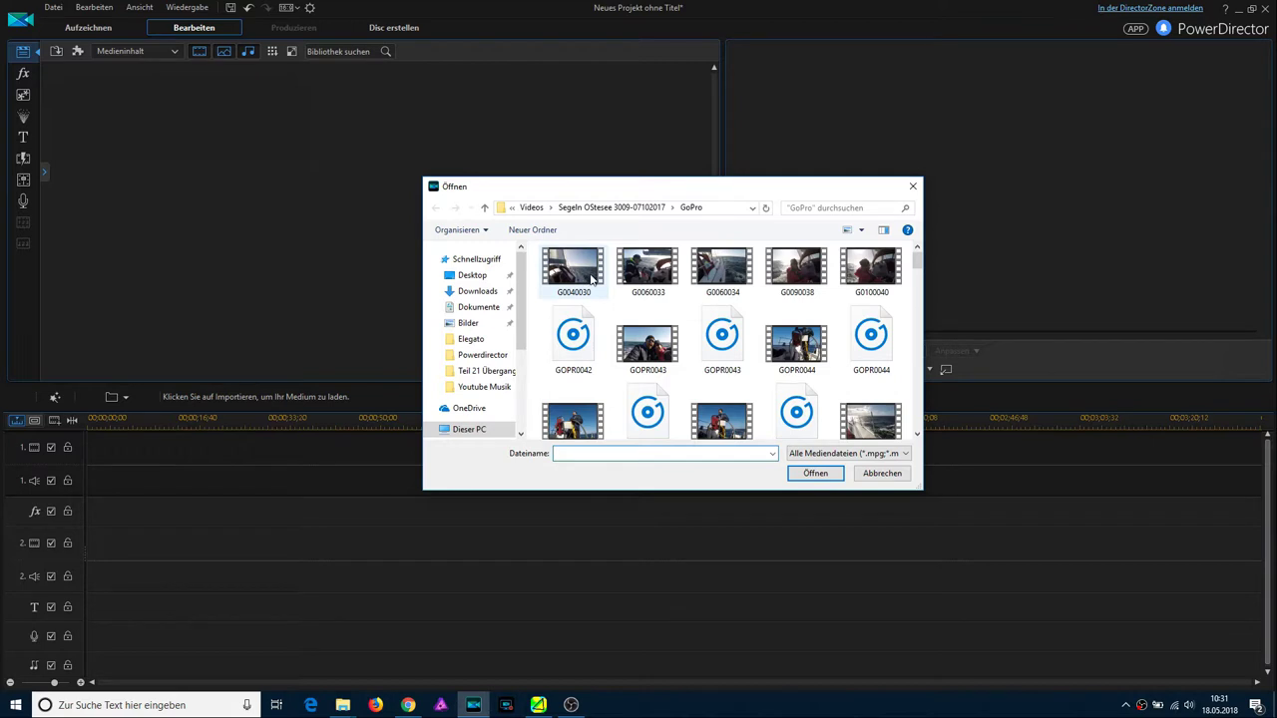
- Import all media files from the GoPro folder into the media library
click(587, 270)
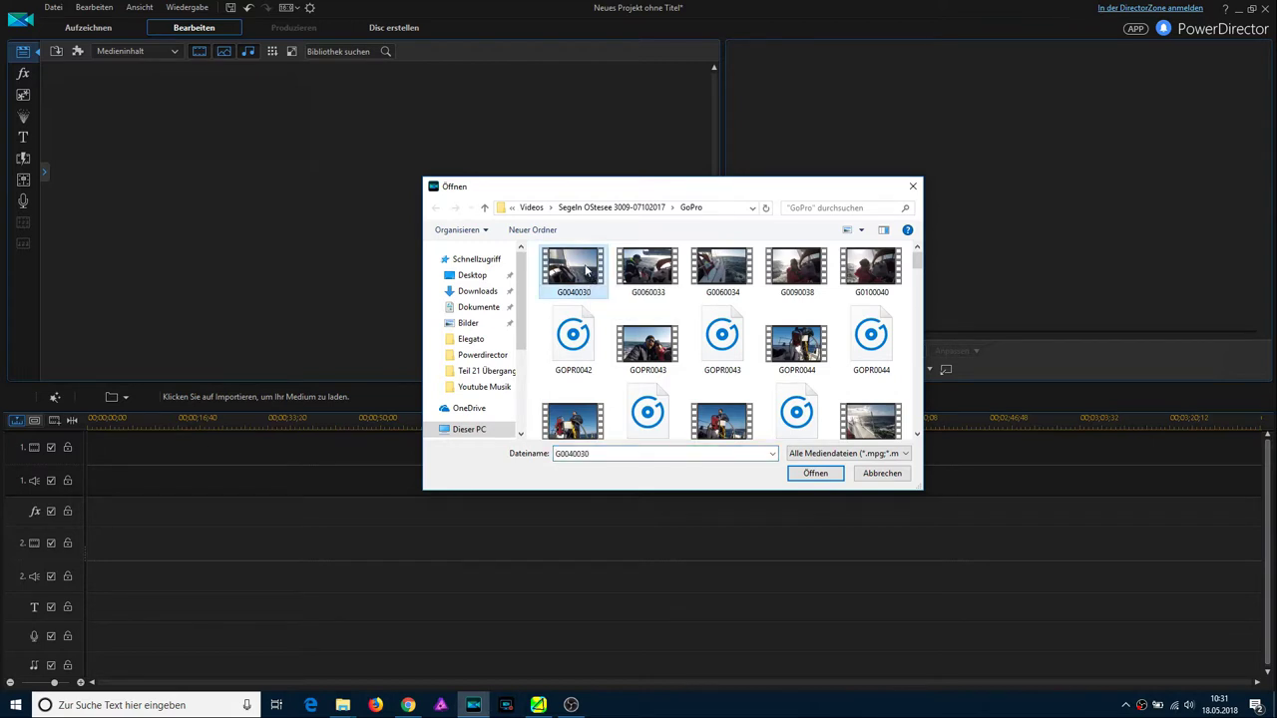
key(ctrl+a)
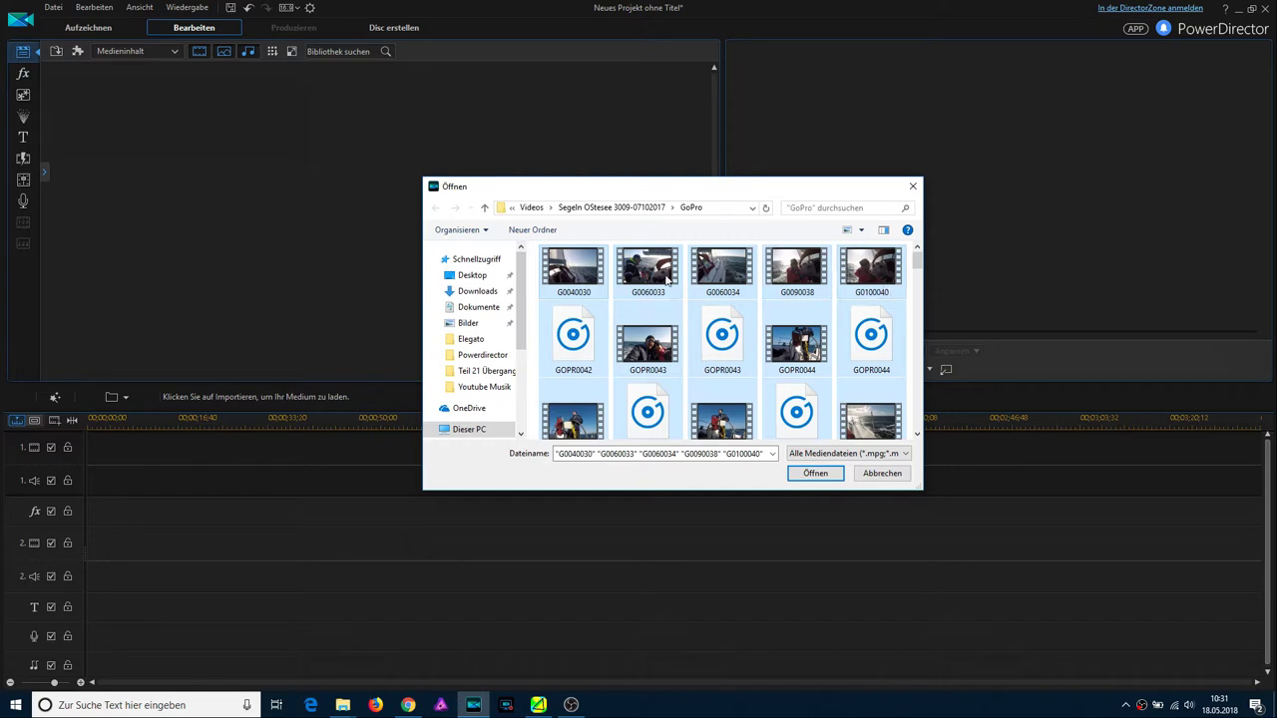
click(816, 473)
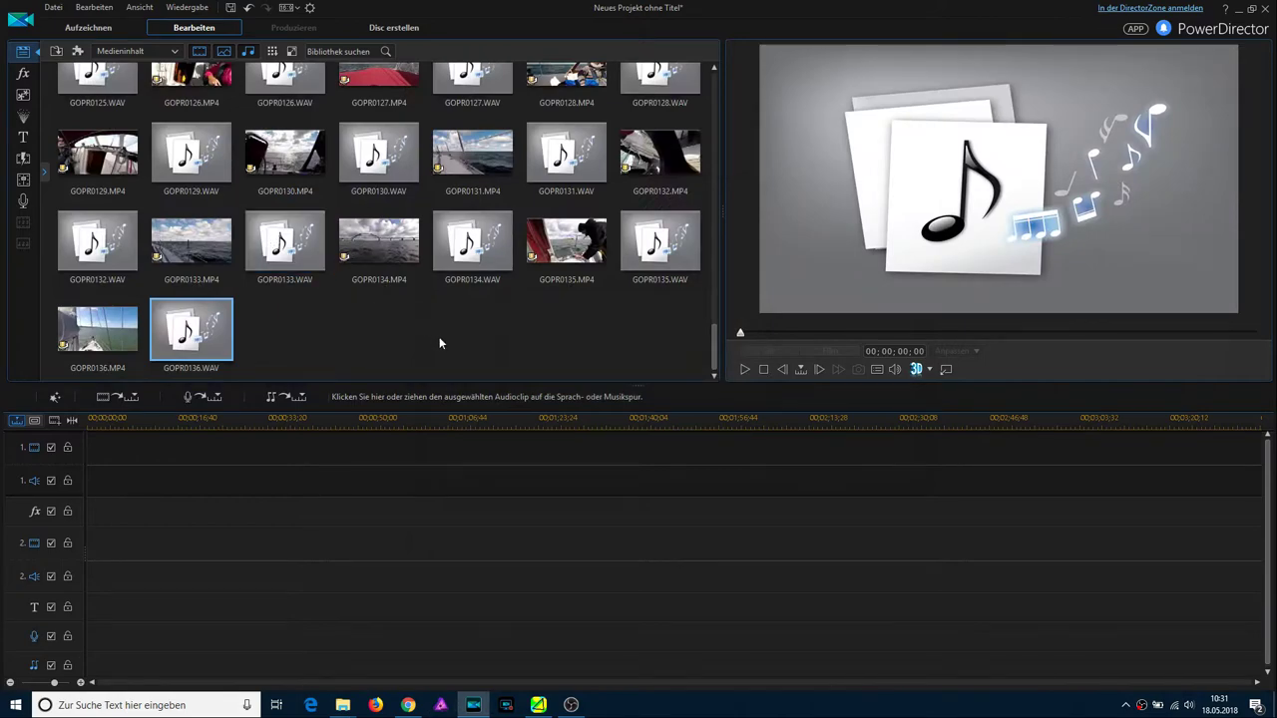
scroll(439, 342, up, 10)
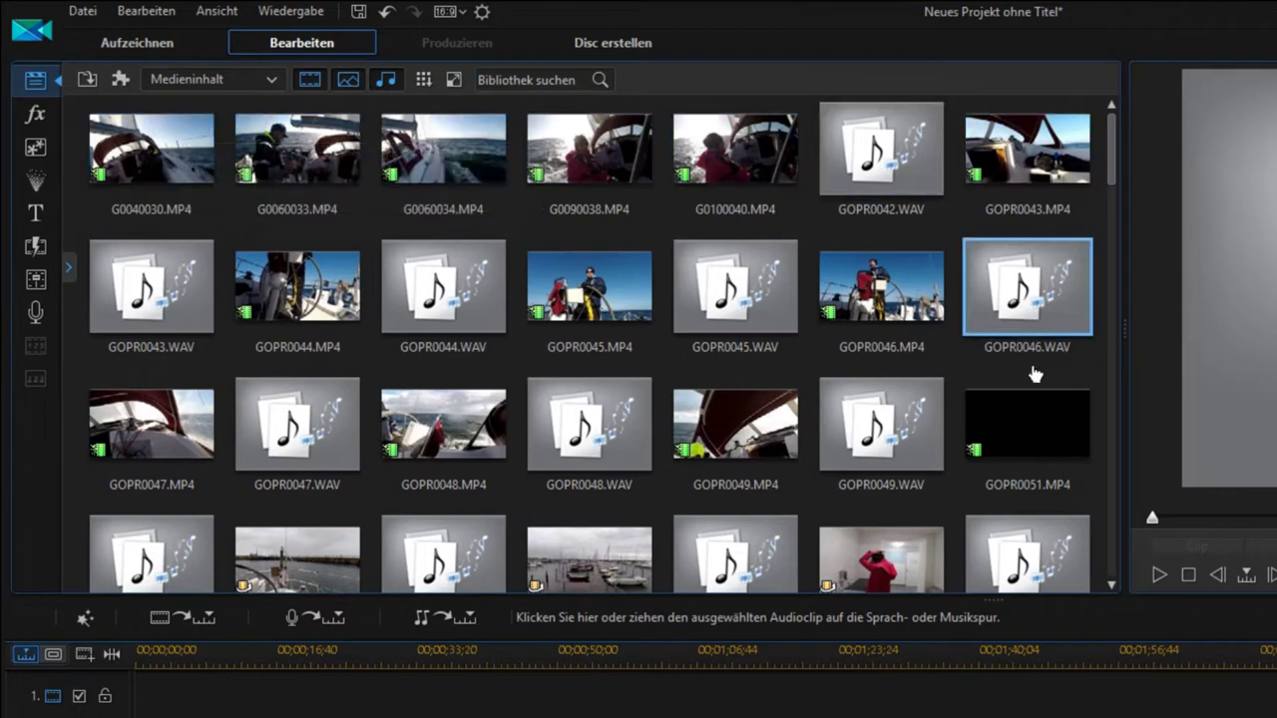
- Show the library's content analysis details, mark GOPR0049.MP4 and GOPR0051.MP4 for analysis and analyse them
click(424, 80)
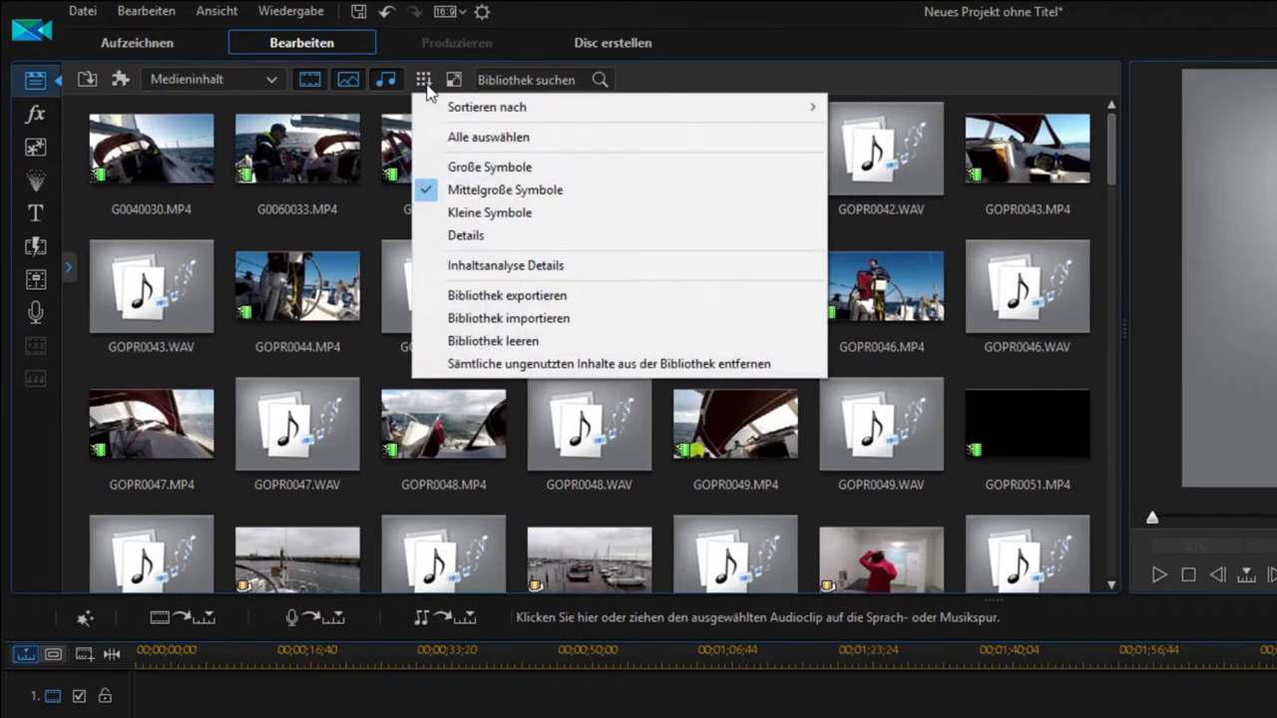
click(546, 276)
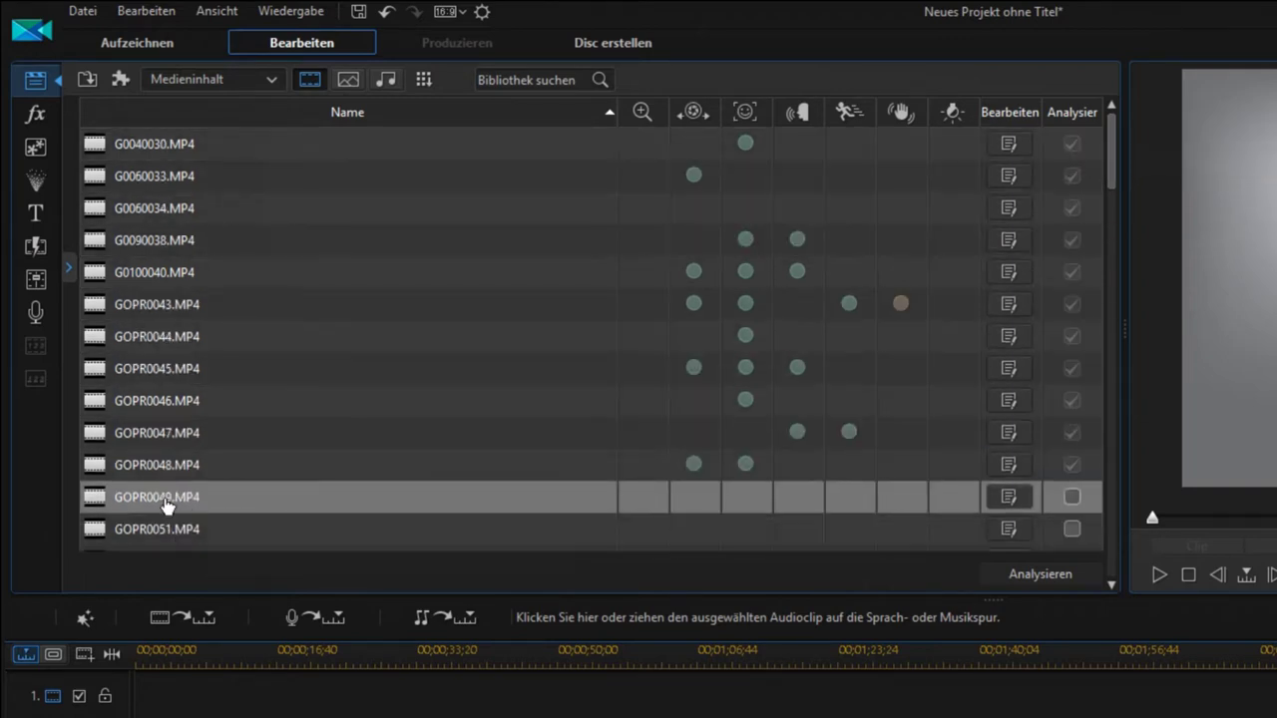
click(1073, 499)
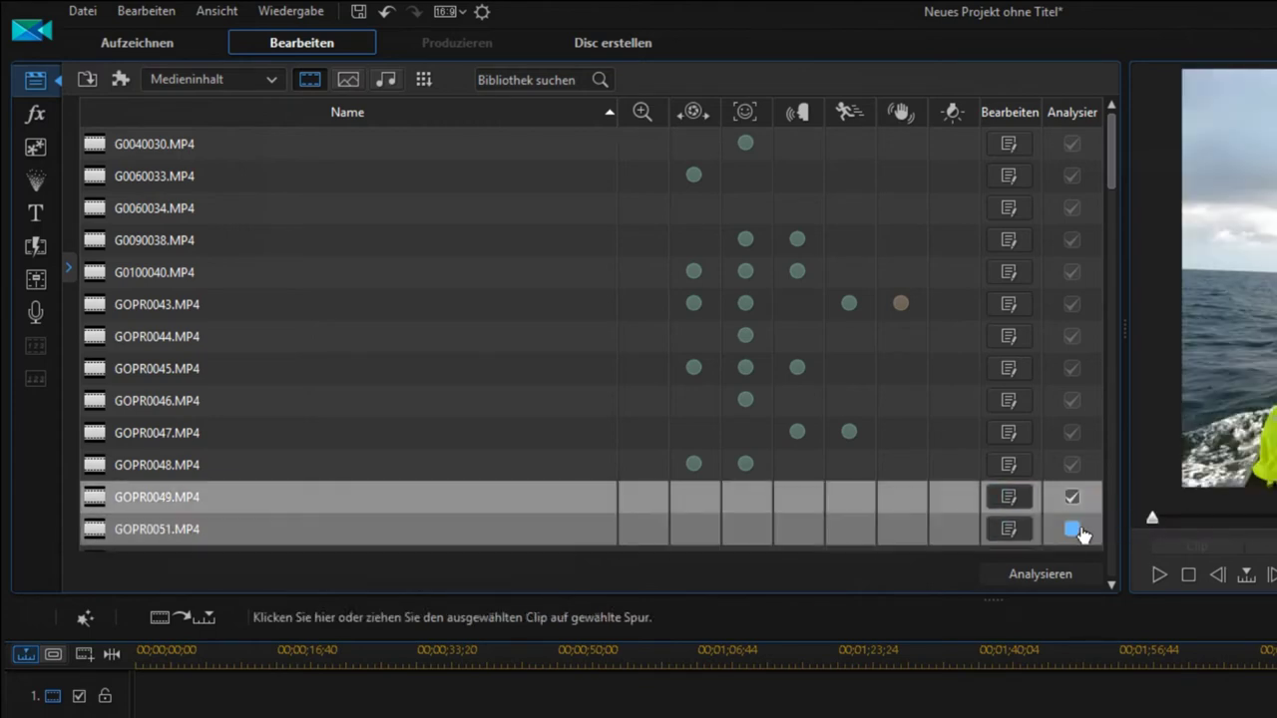
click(1073, 530)
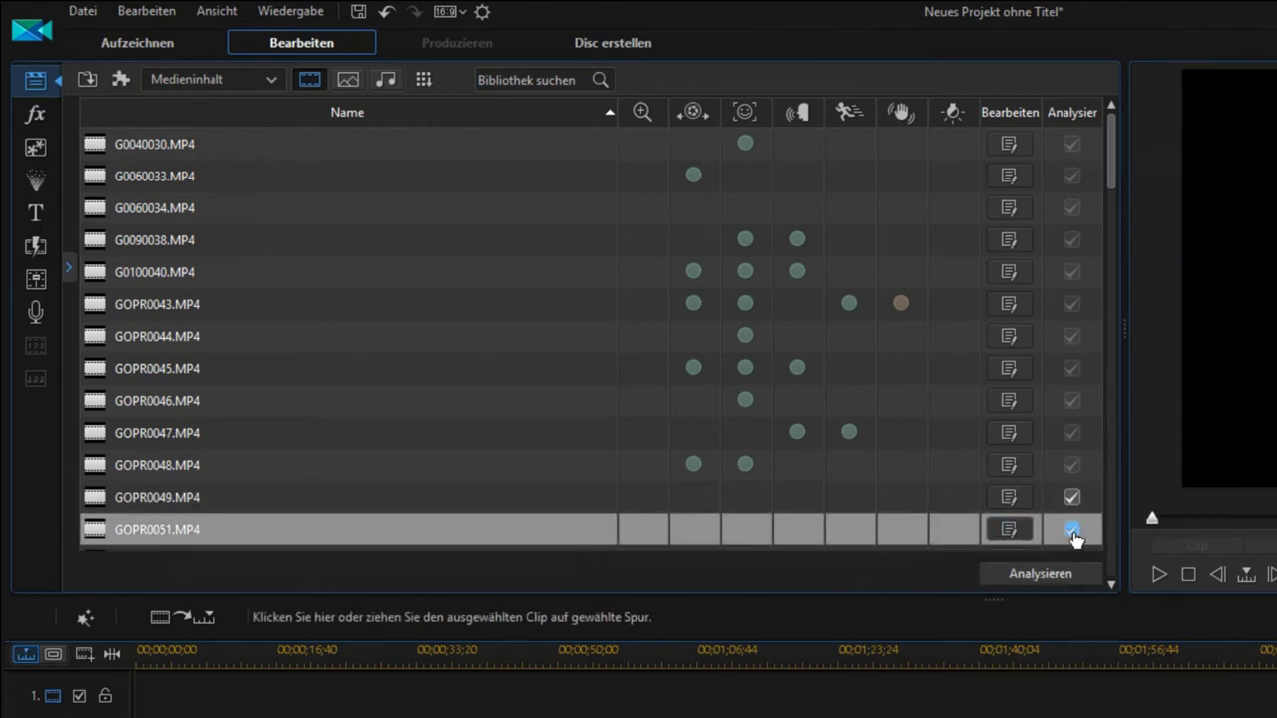
click(1074, 535)
click(1050, 573)
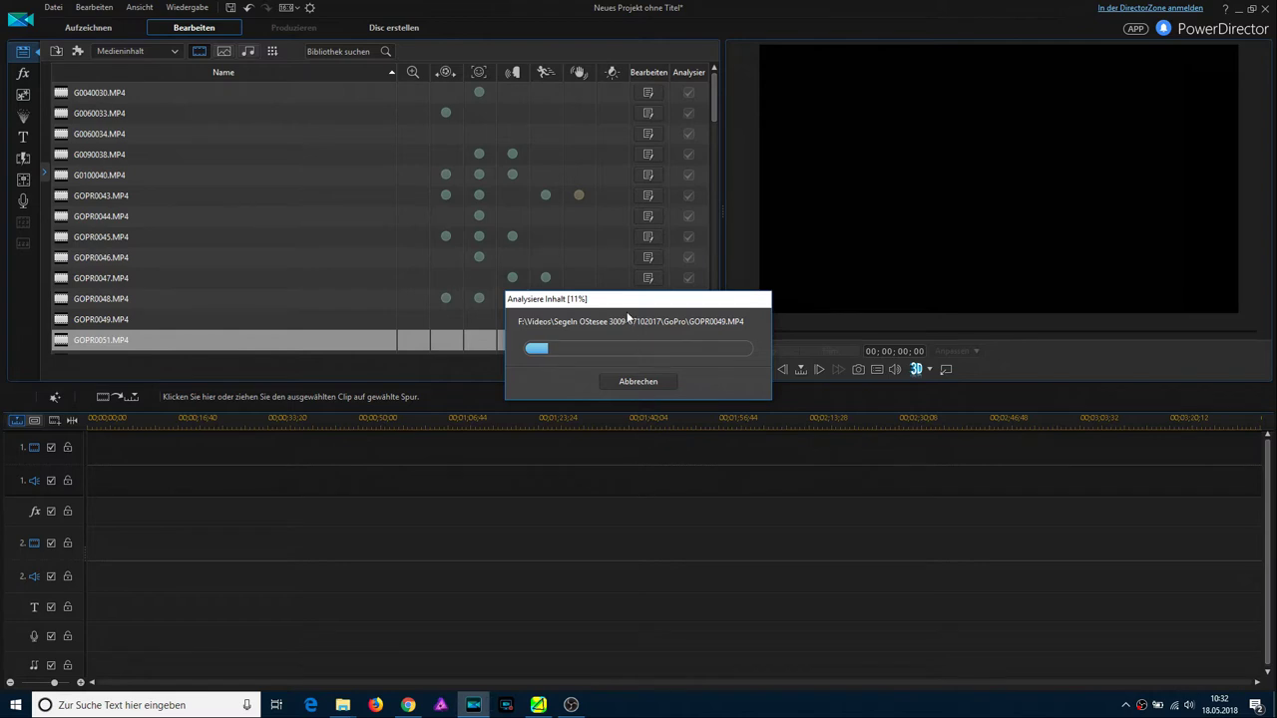
drag(625, 303, 267, 469)
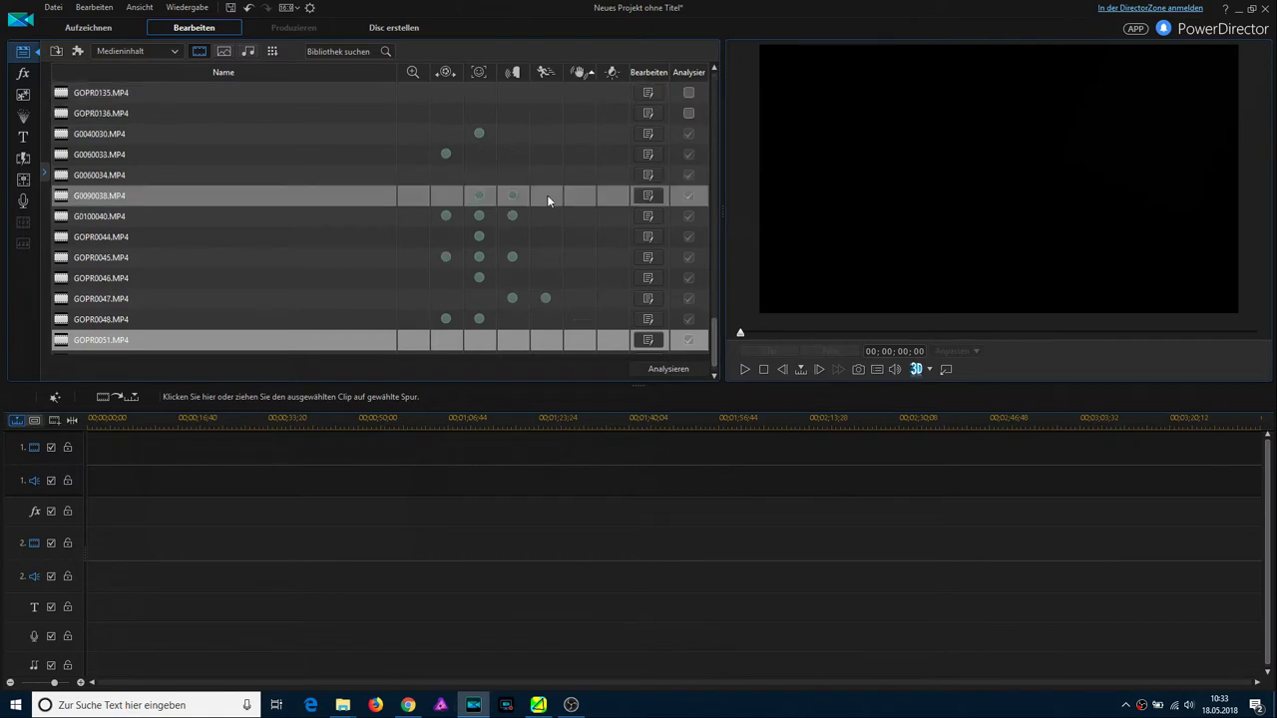
- Sort the clips by the shaky-video column and open GOPR0043.MP4 in the content analysis editor
click(580, 72)
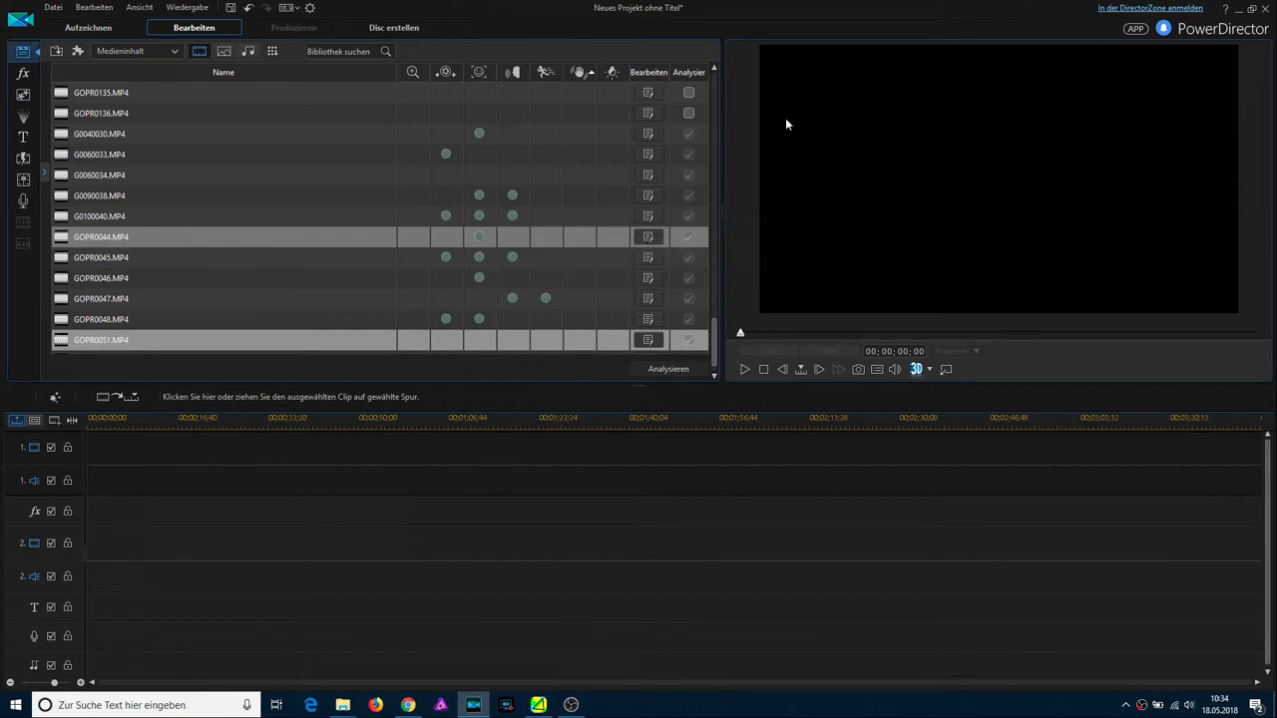
scroll(445, 206, up, 10)
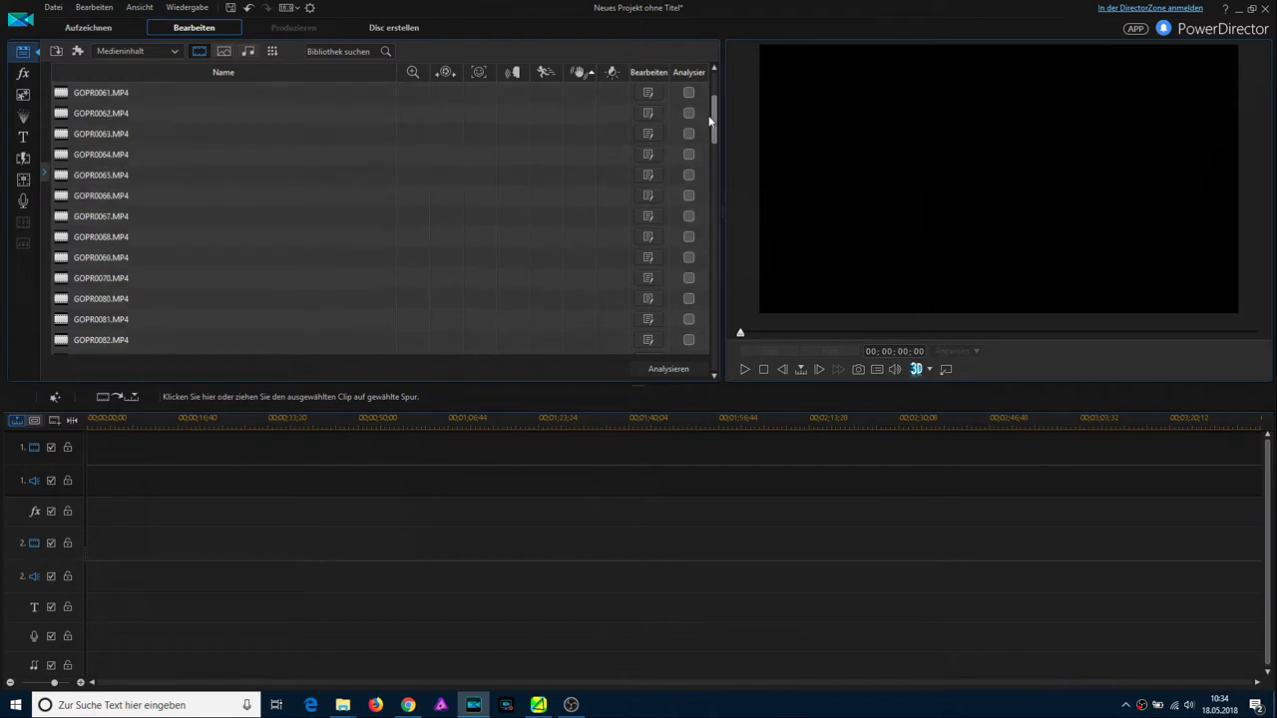
drag(715, 153, 714, 70)
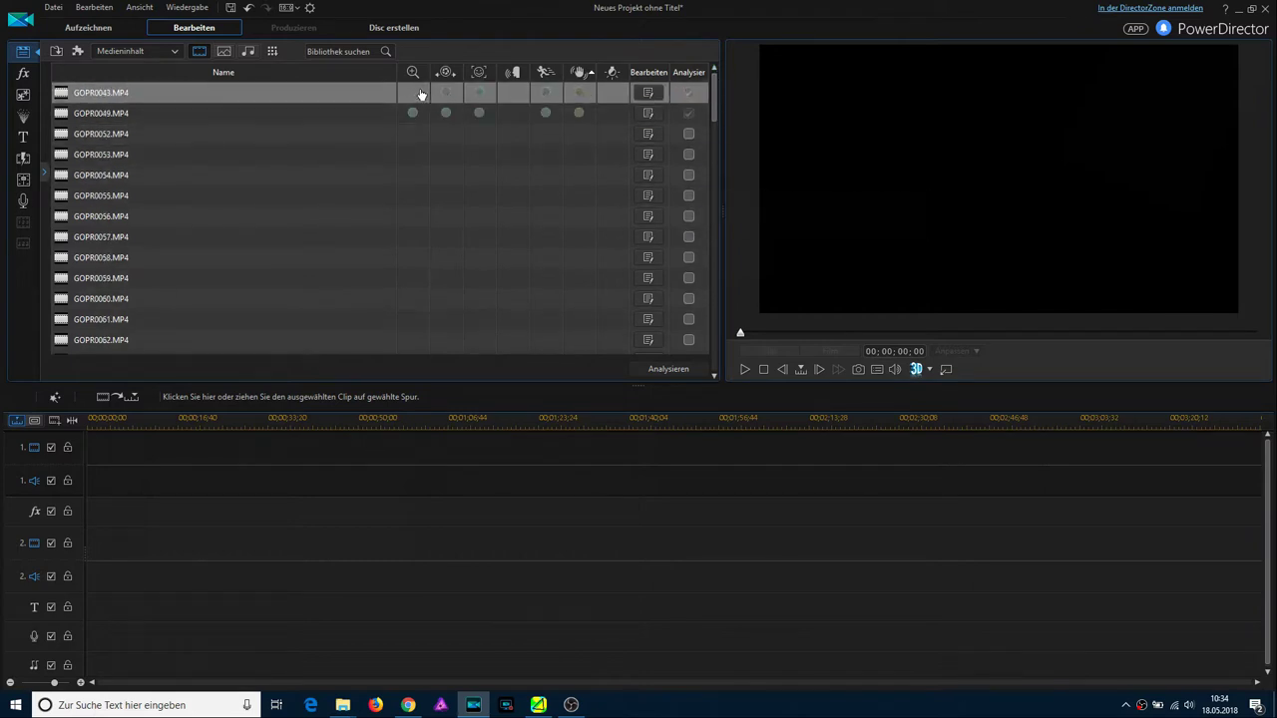
click(645, 93)
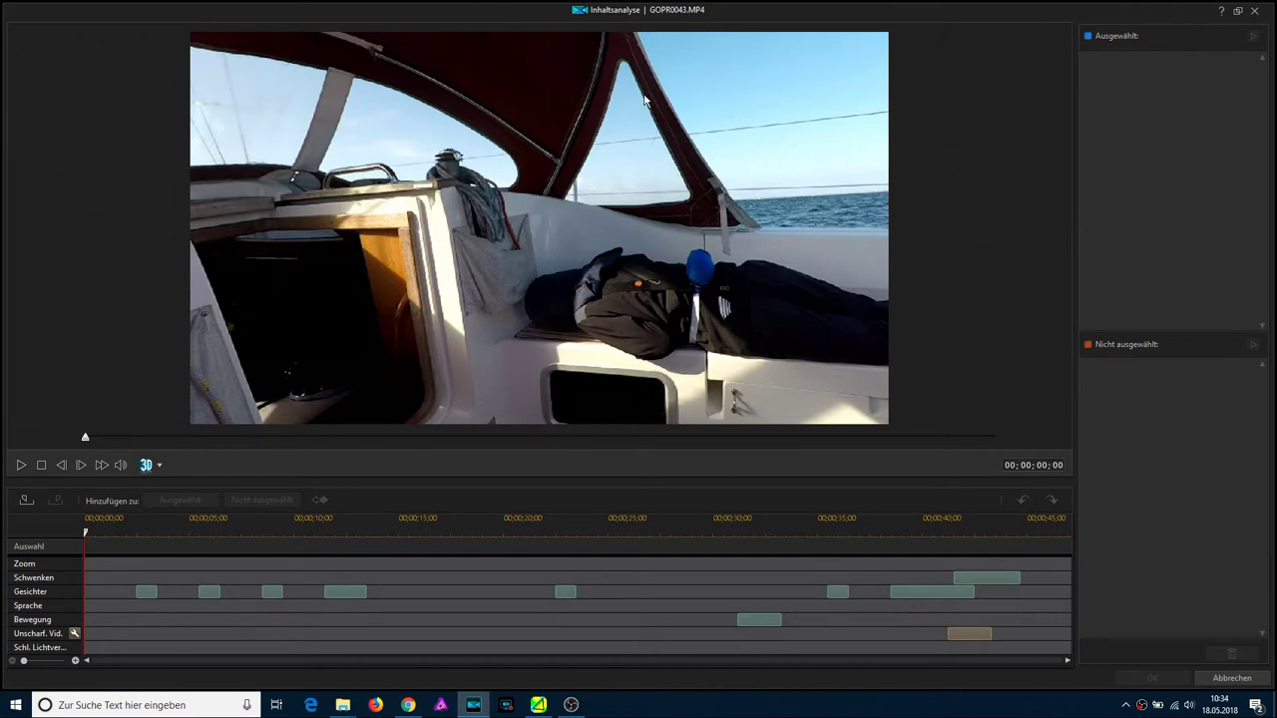
- Examine the detected face, motion and shaky-video segments along the GOPR0043.MP4 timeline, and return to the clip's start
click(148, 593)
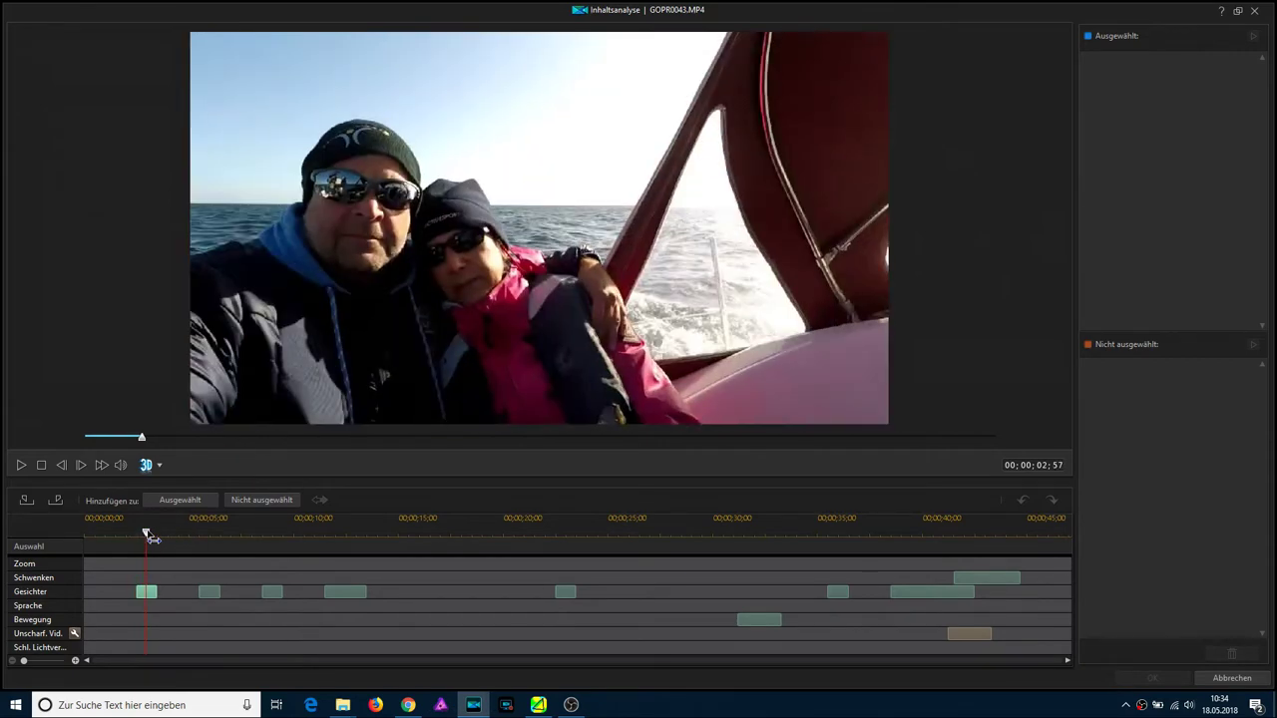
drag(148, 537, 761, 584)
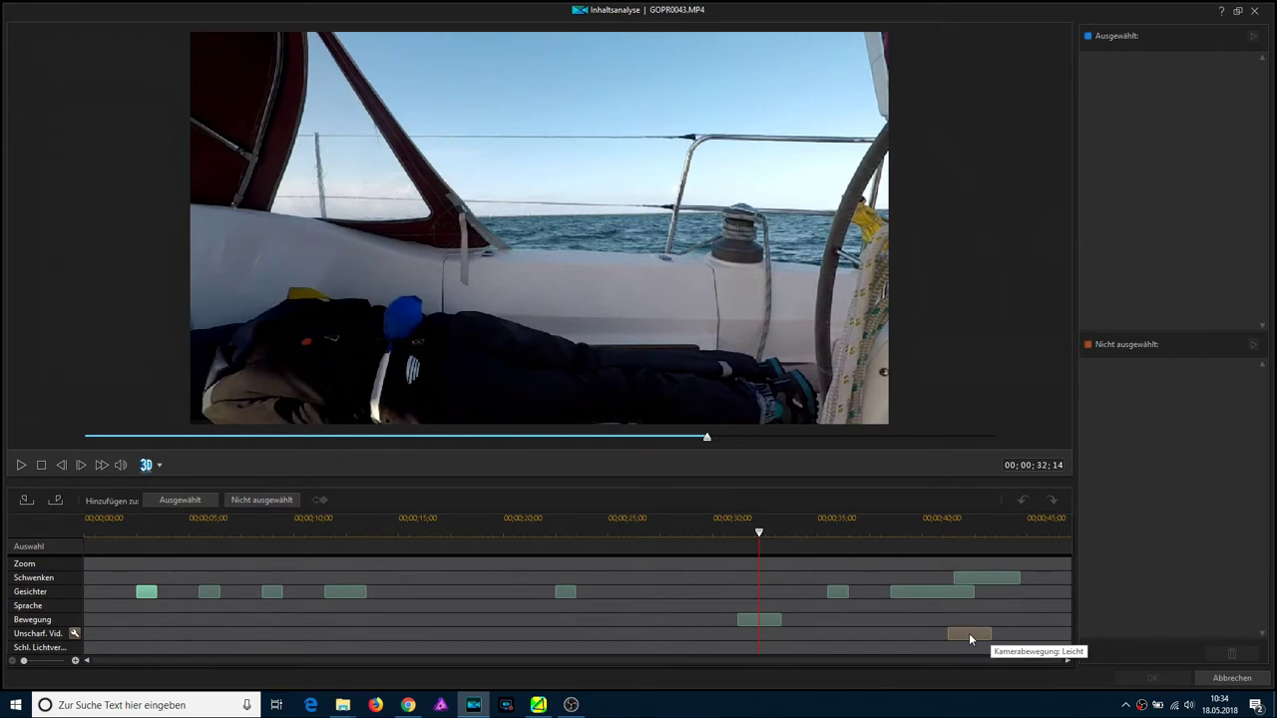
click(959, 547)
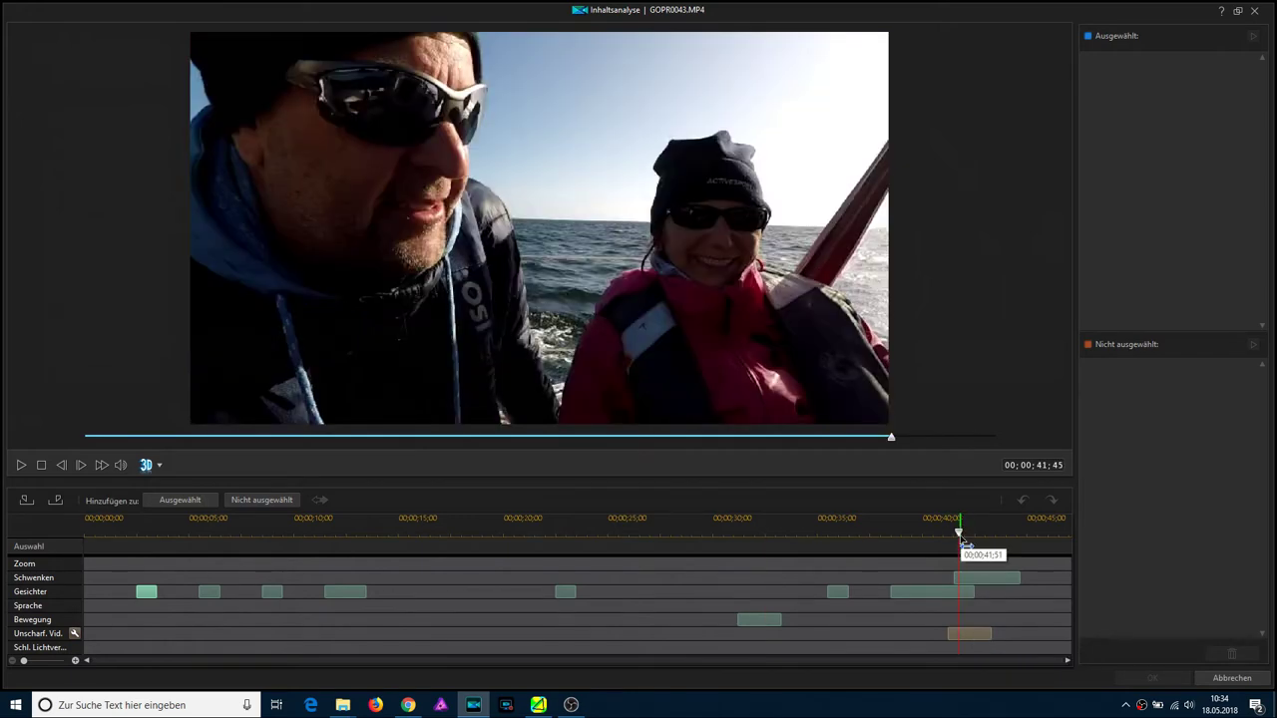
mouse_move(959, 544)
mouse_down()
mouse_move(1002, 544)
mouse_move(965, 544)
mouse_up()
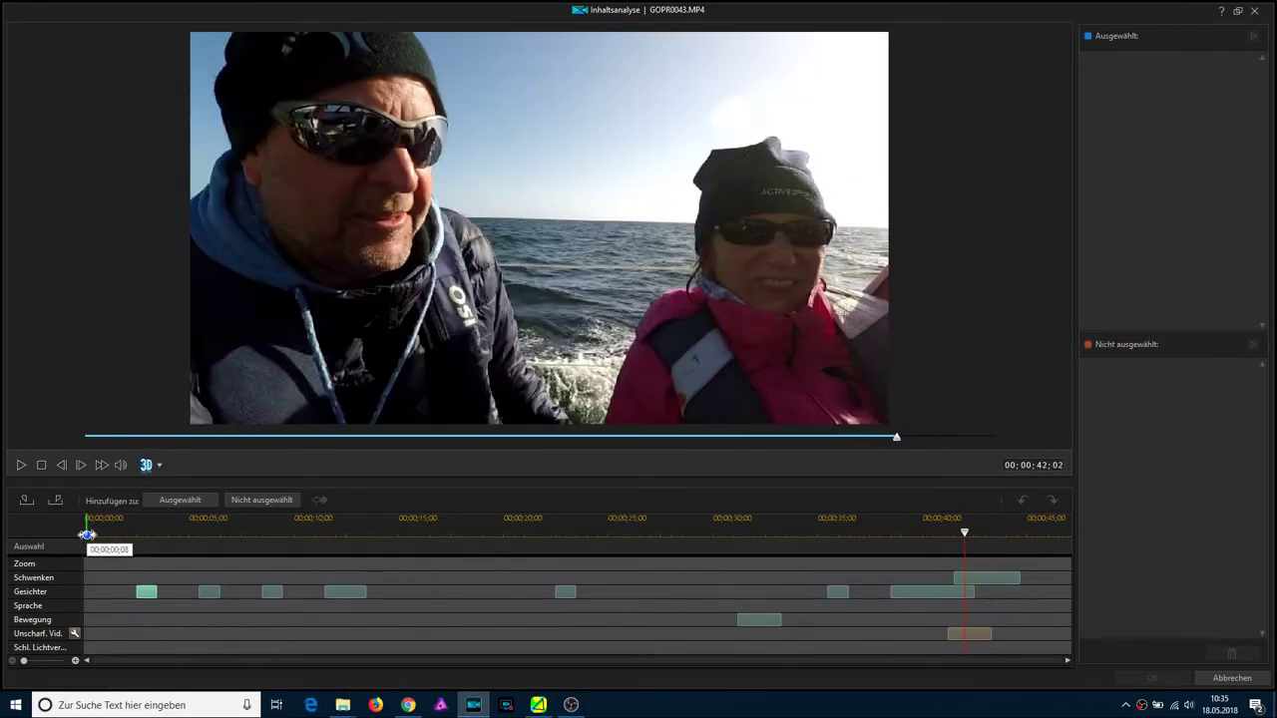
click(88, 542)
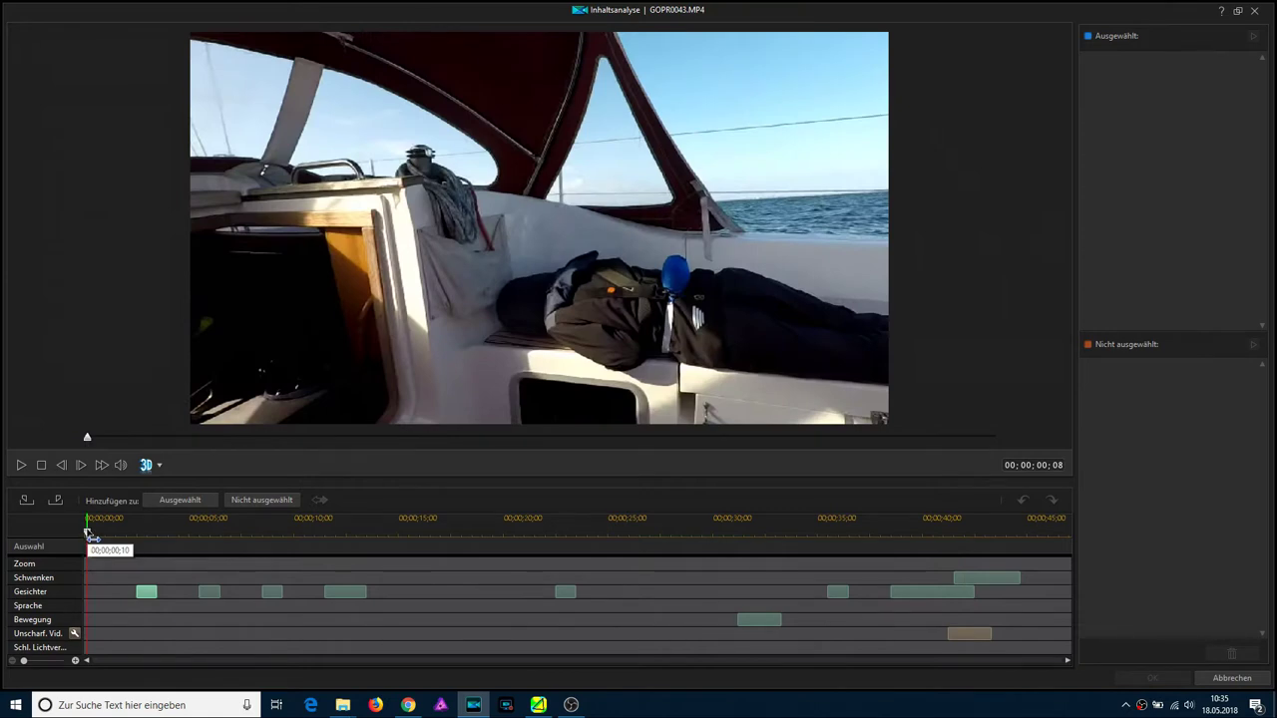
click(87, 540)
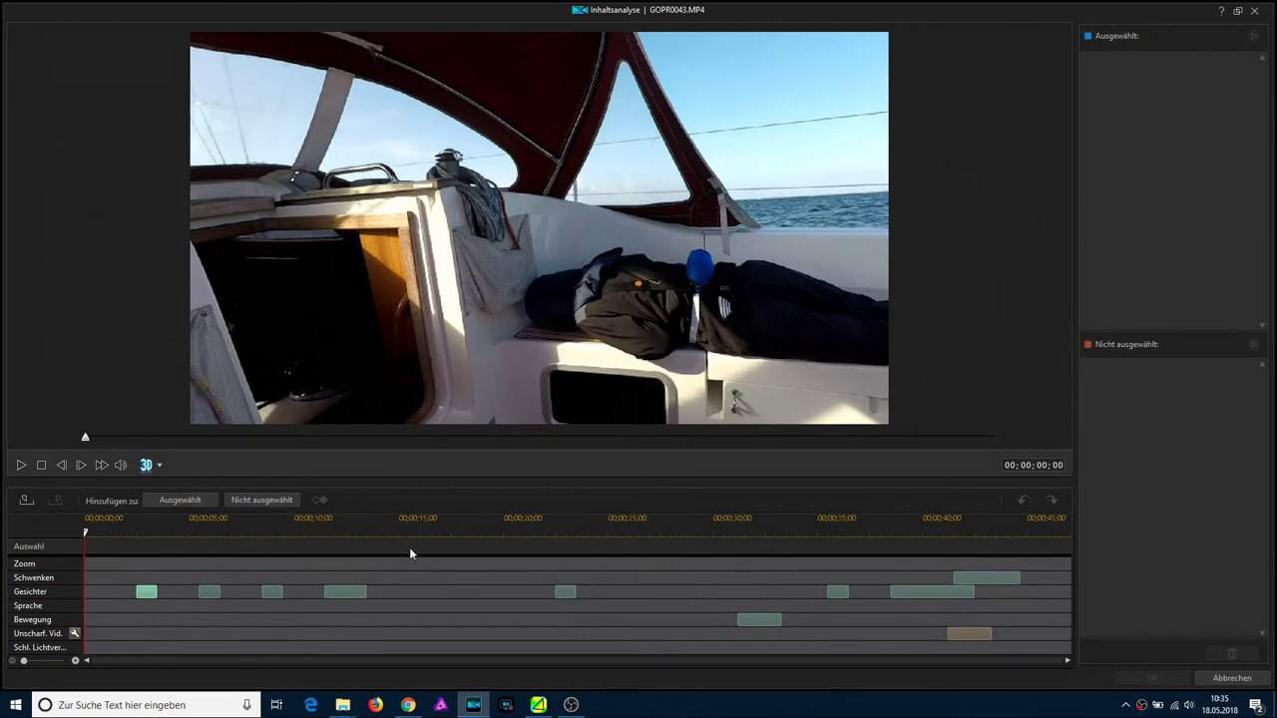
- Play GOPR0043.MP4 from the start and set the range's mark-in at 00;00;03;38
key(space)
key(space)
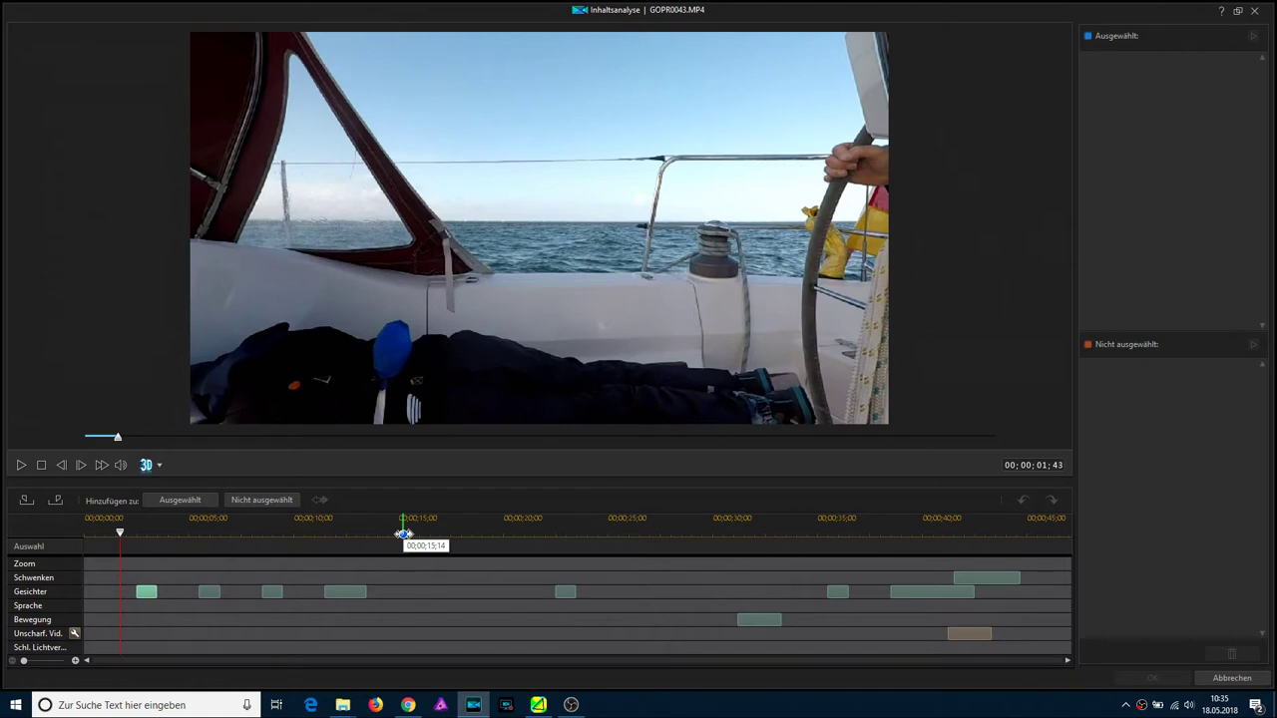
mouse_move(120, 465)
drag(121, 466, 118, 505)
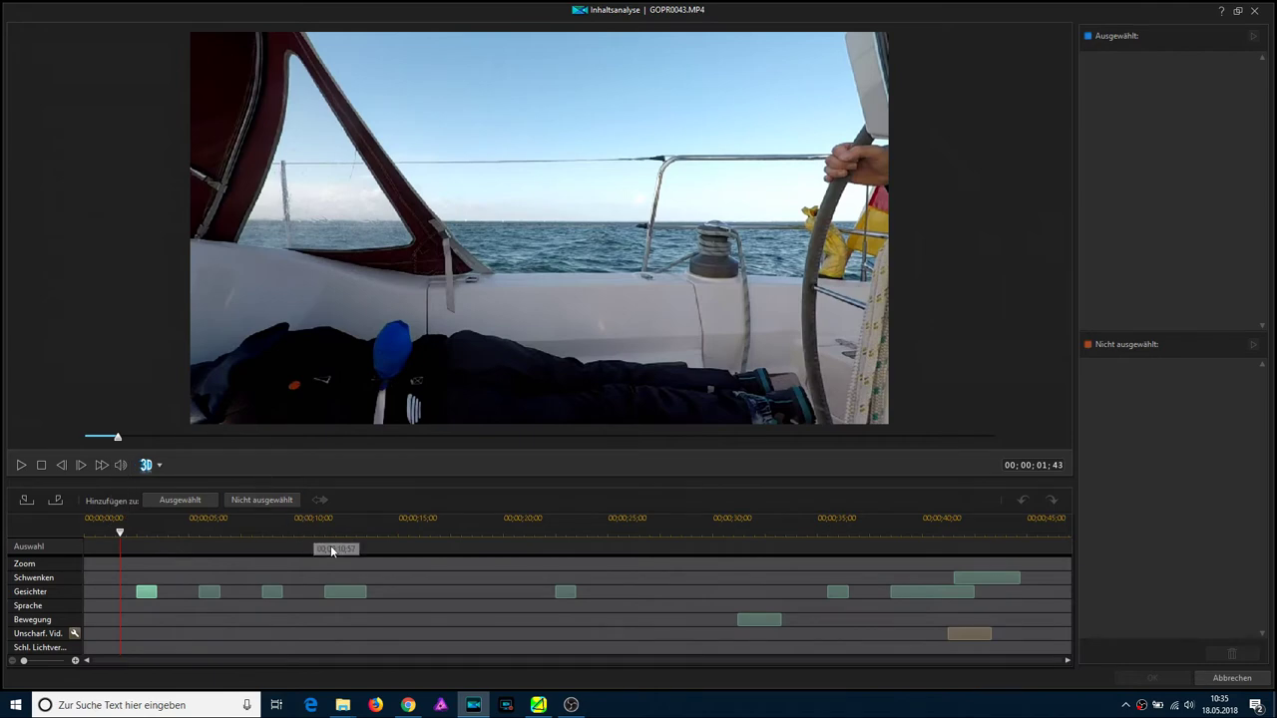
key(space)
key(space)
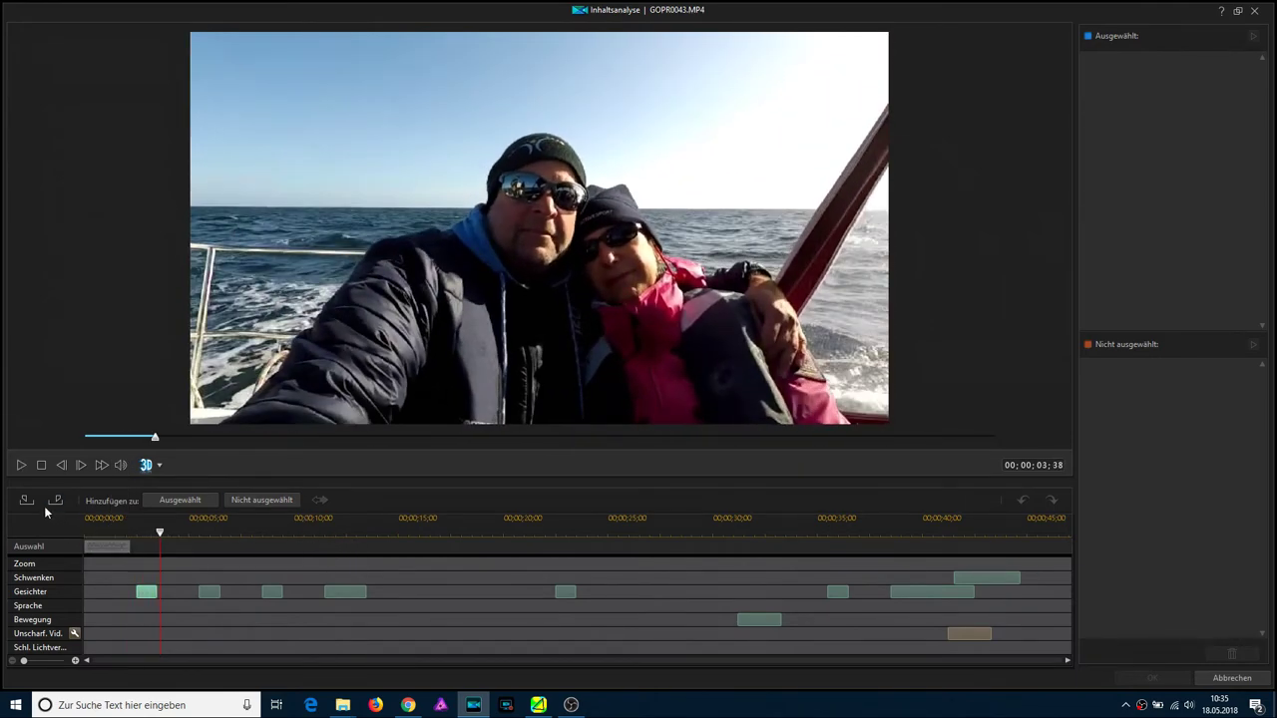
click(27, 501)
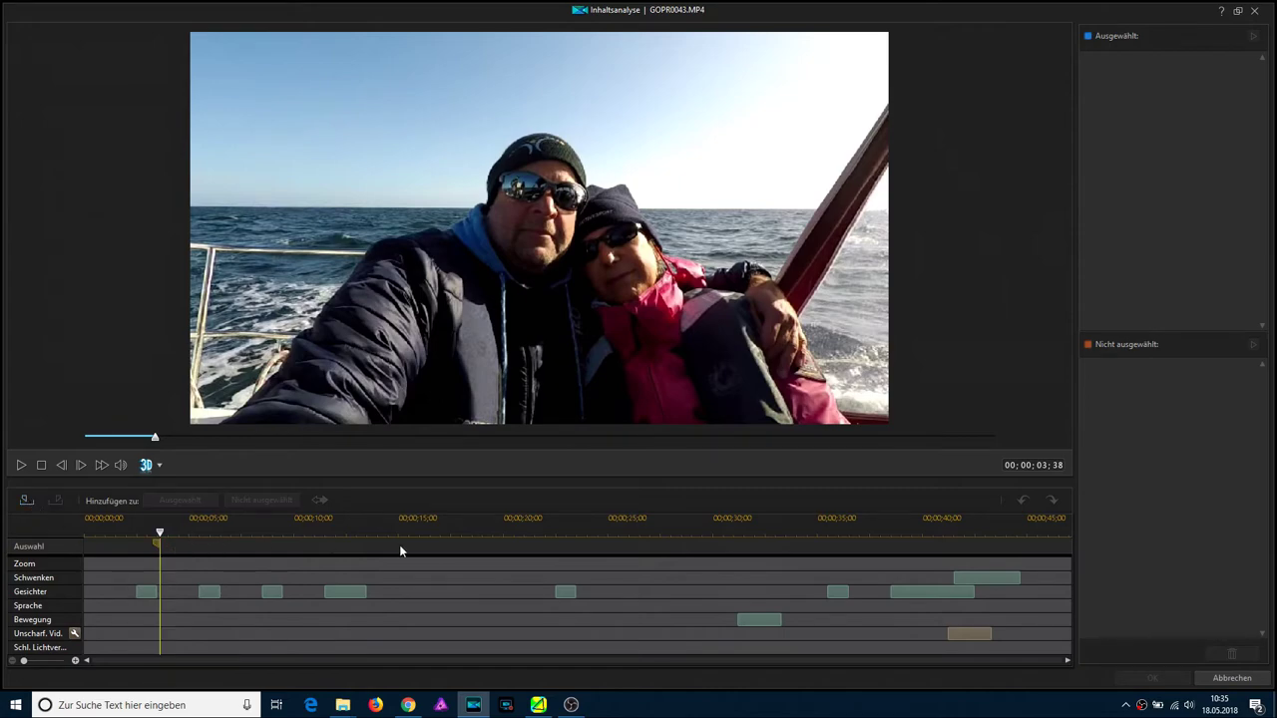
- Set the mark-out at 00;00;06;48, add the range to the "Ausgewählt" list and accept the content analysis
key(space)
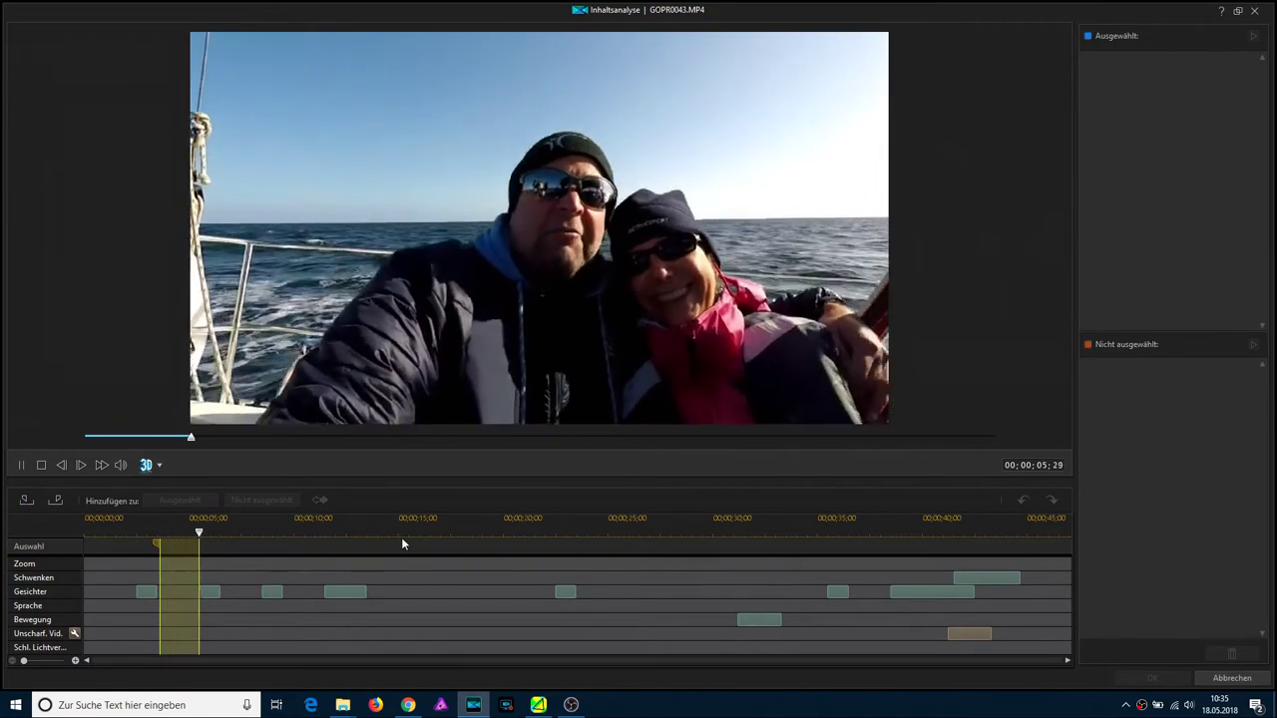
key(space)
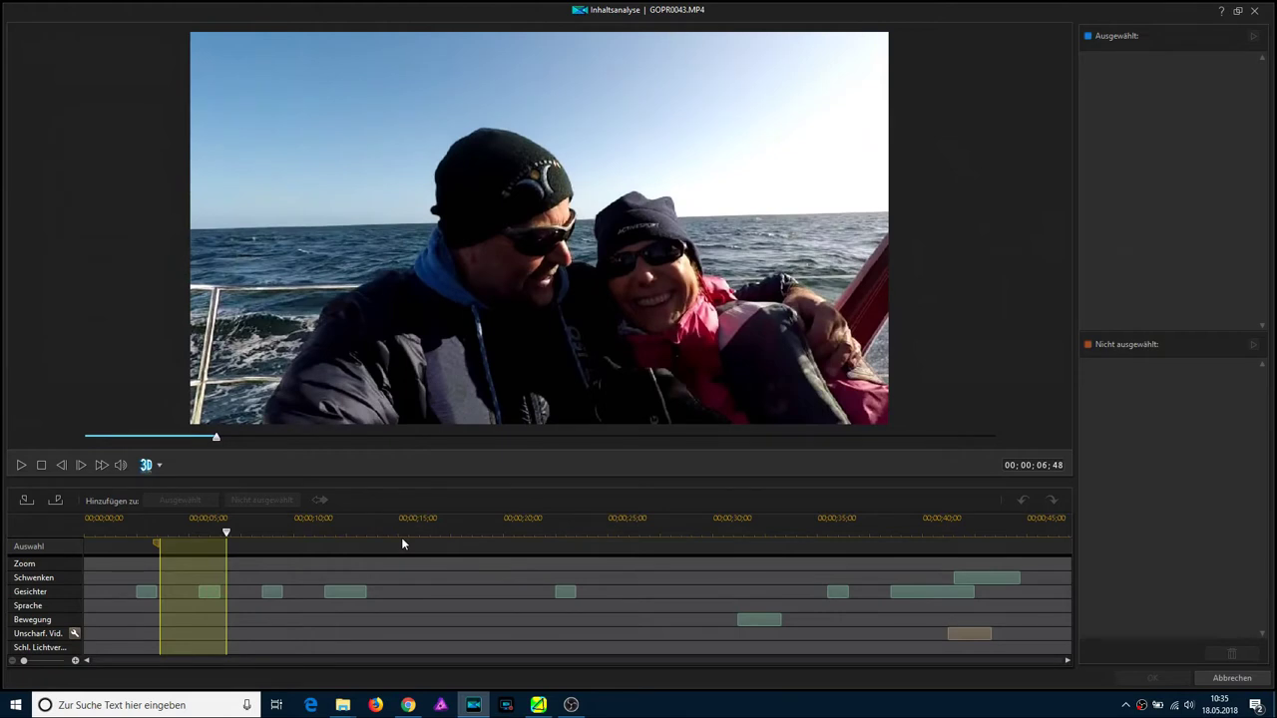
click(55, 501)
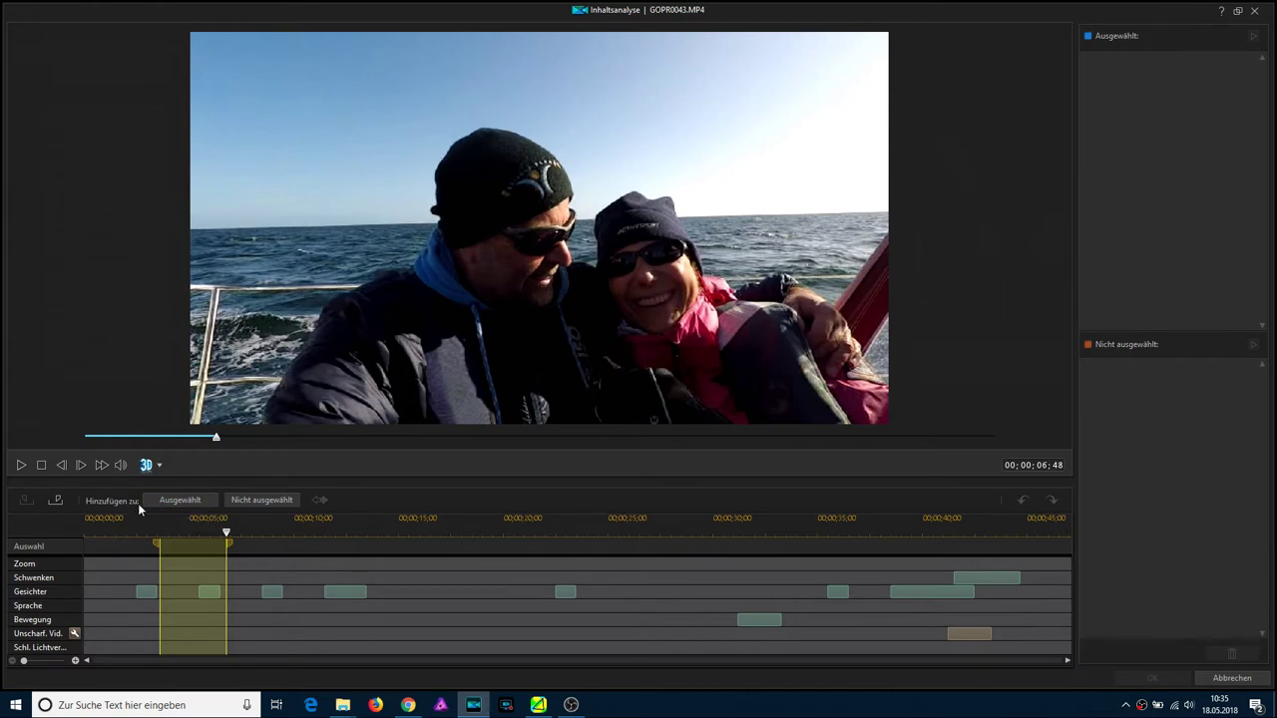
click(172, 504)
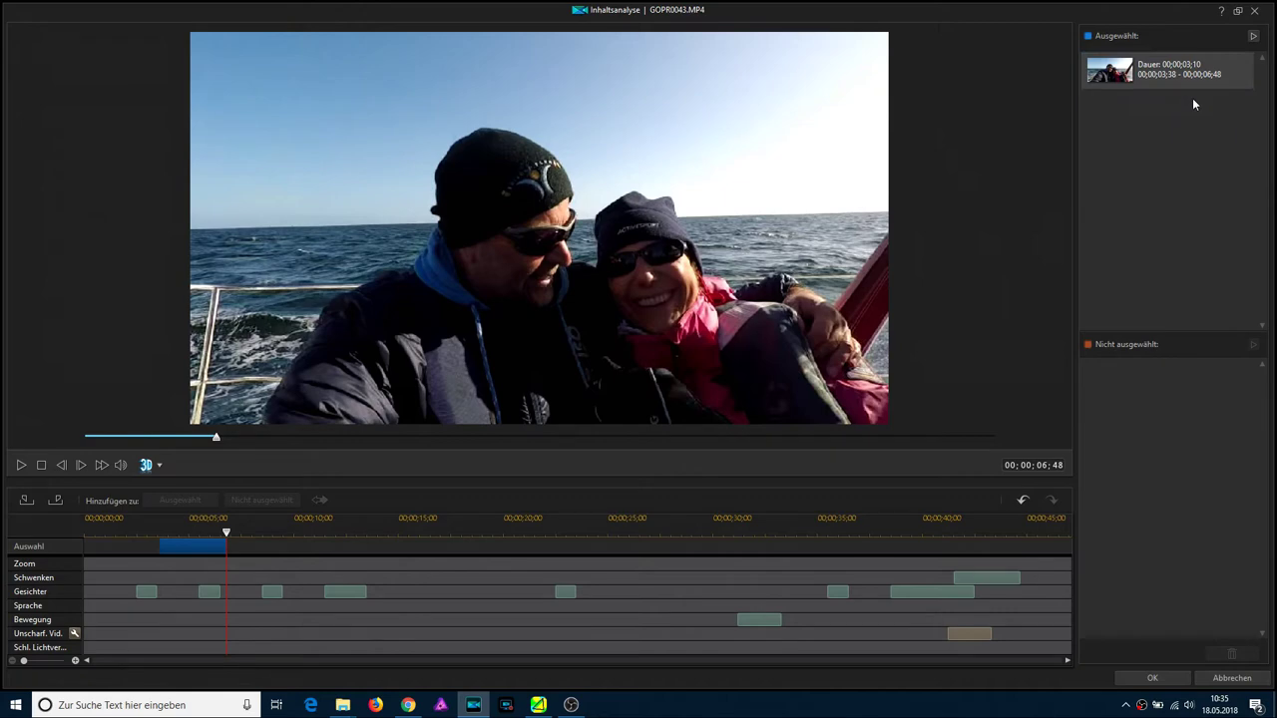
drag(227, 534, 1053, 624)
click(1152, 677)
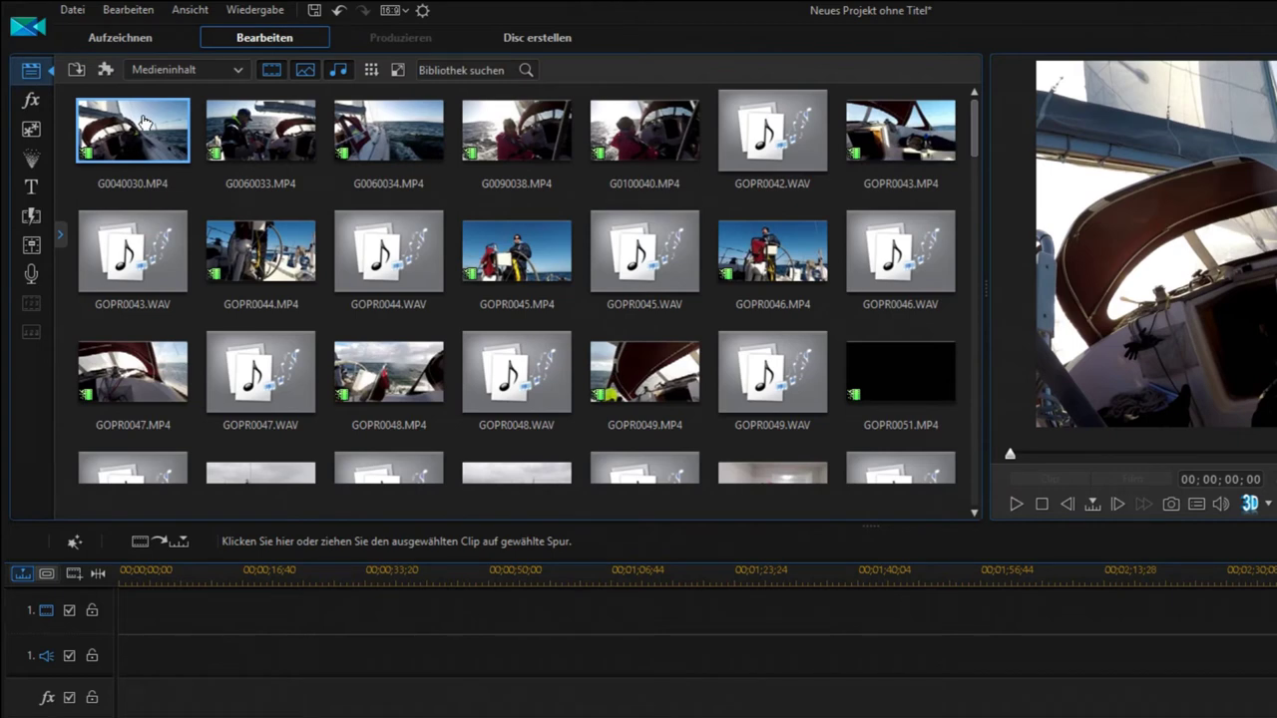
- Open scene detection for G0040030.MP4 and preview the clip up to about 00;00;28;05
right_click(145, 122)
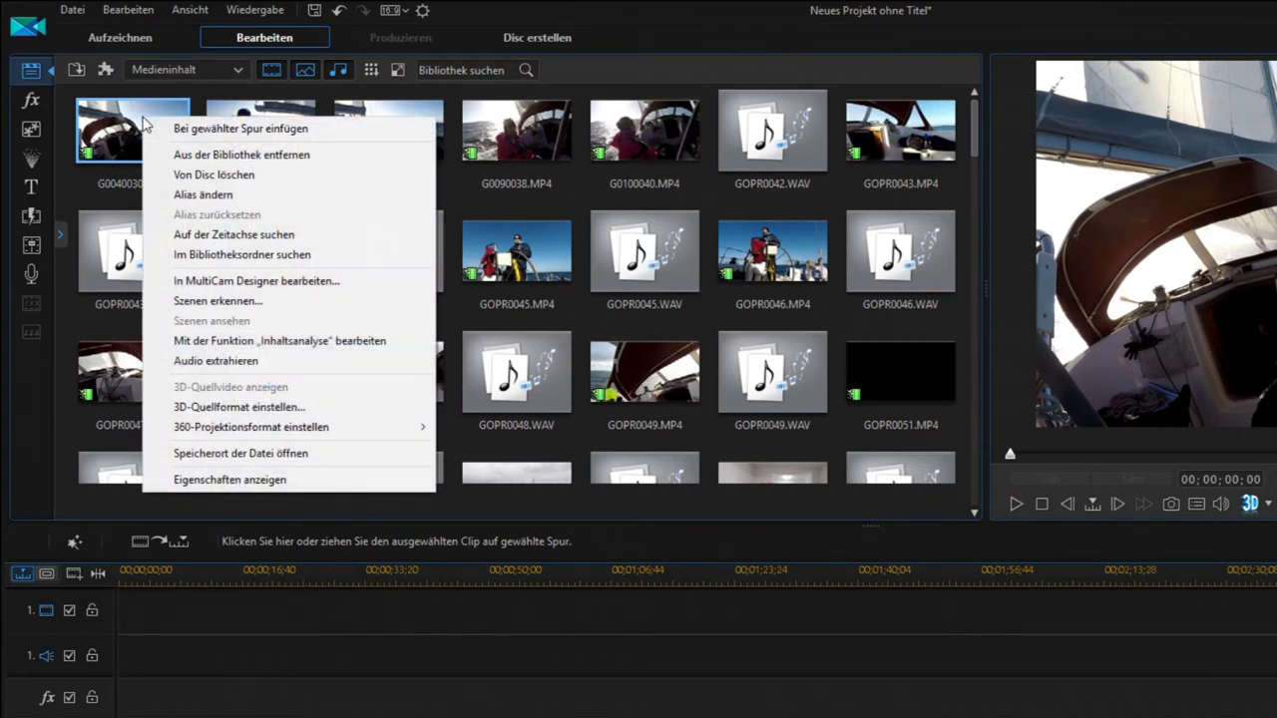
click(238, 303)
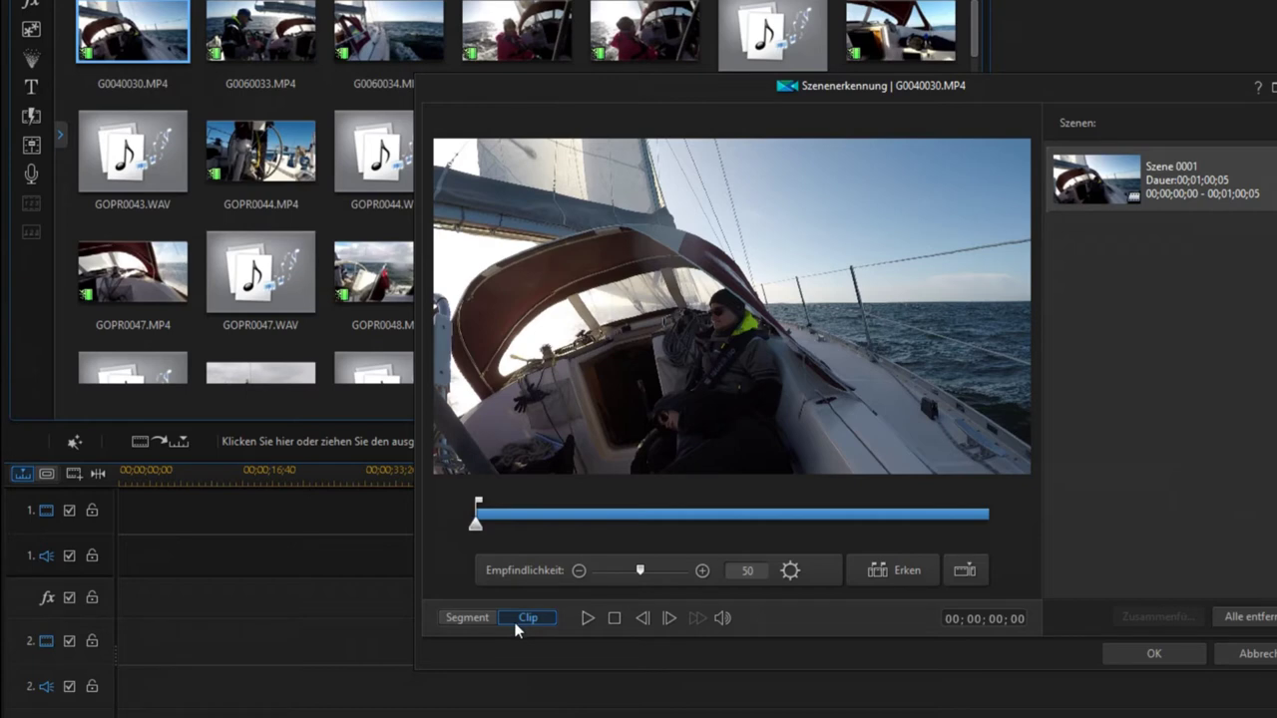
click(587, 619)
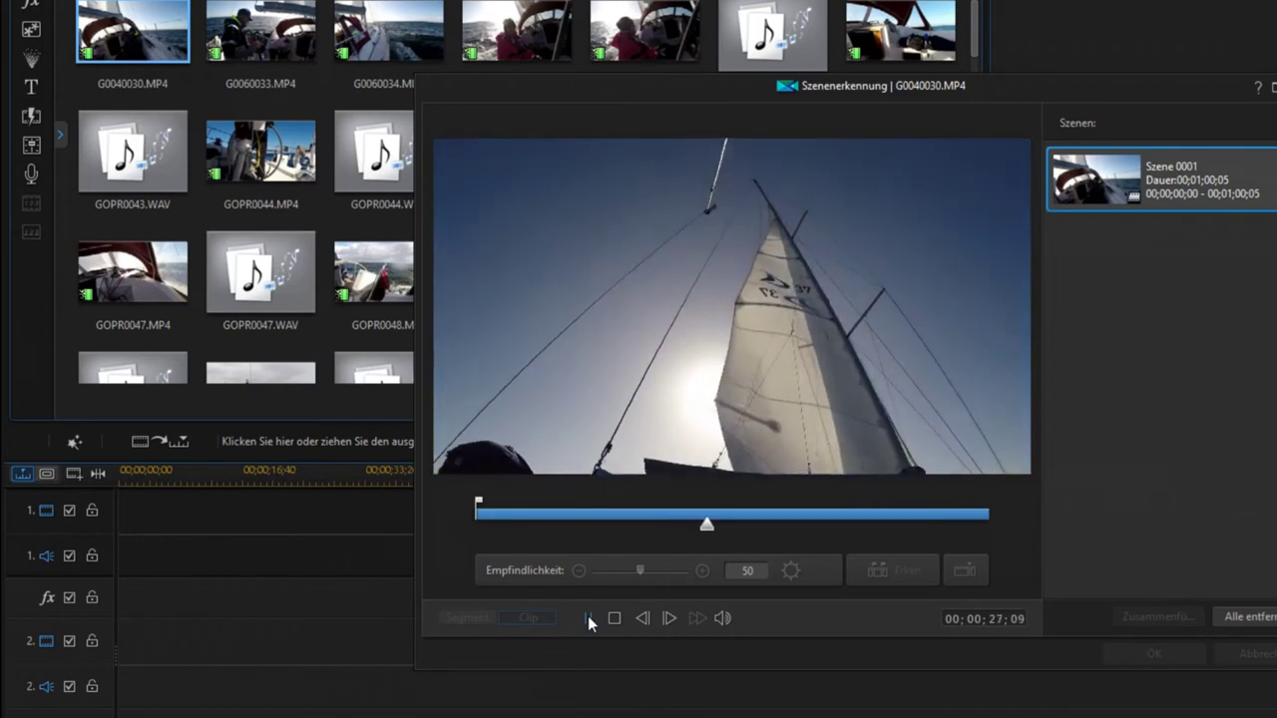
click(587, 616)
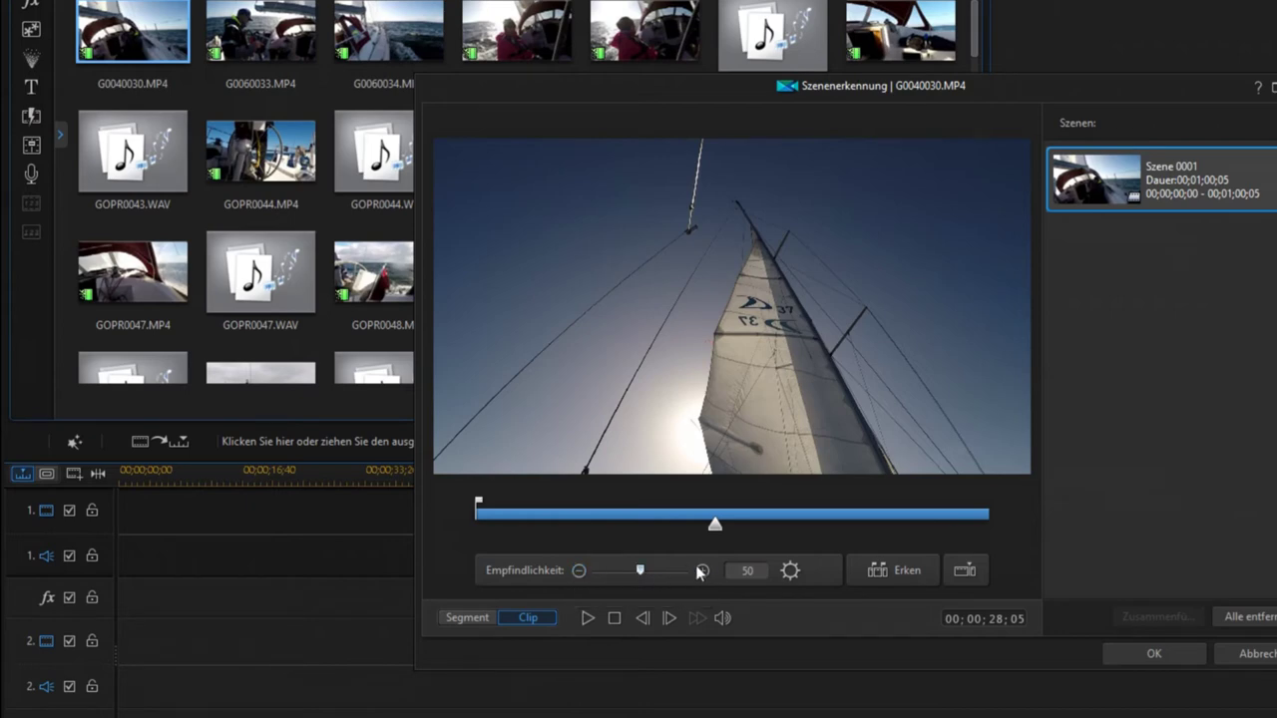
- Review the advanced scene detection settings and accept them unchanged
click(790, 572)
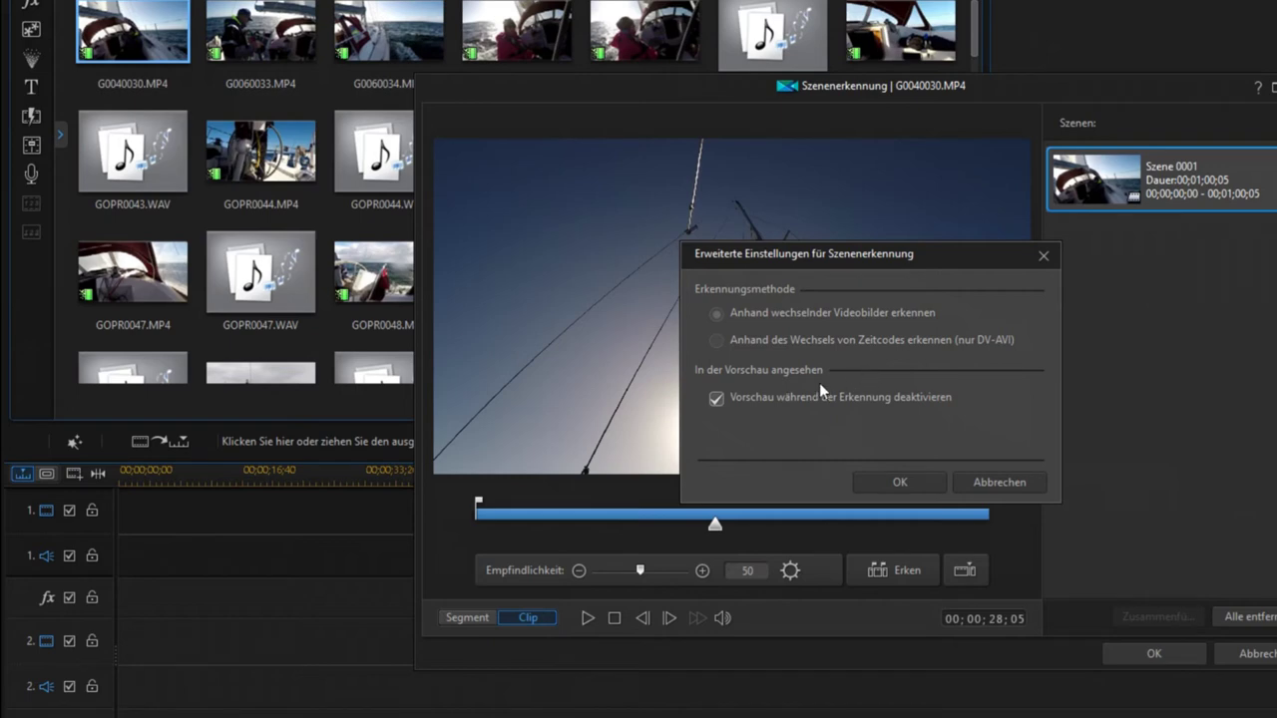
click(892, 474)
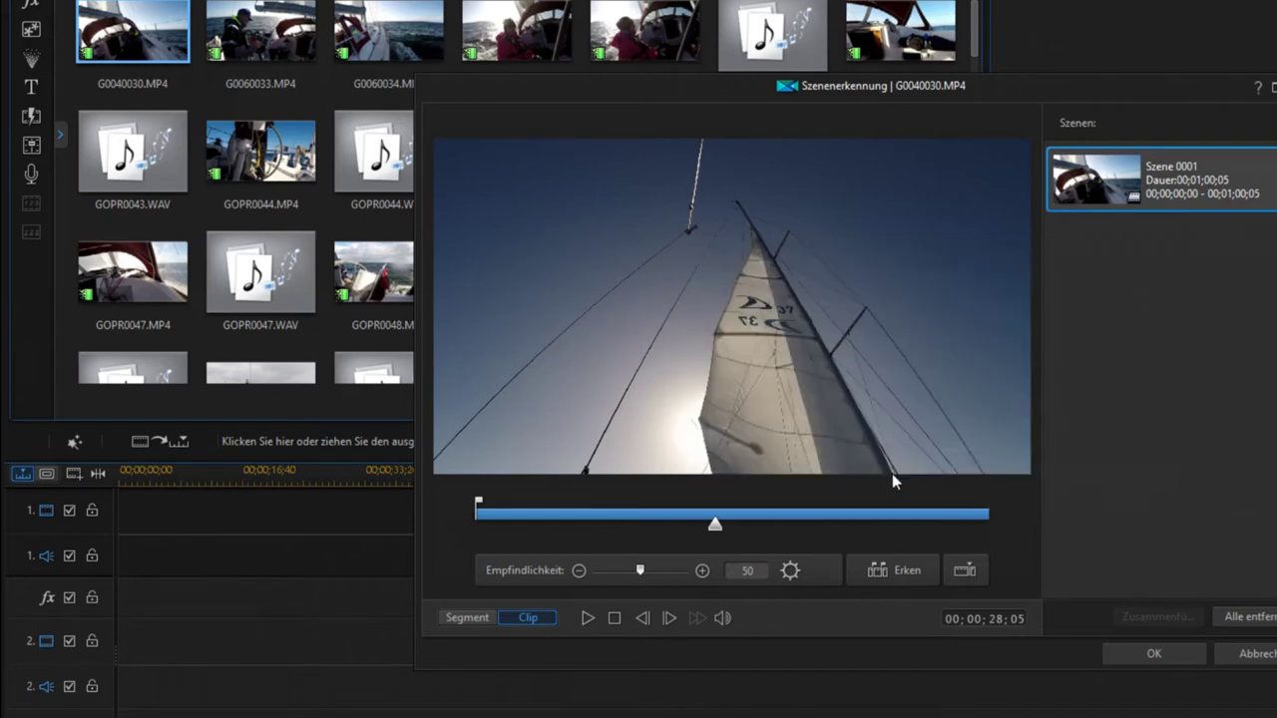
- Run scene detection on G0040030.MP4, accept the result and place Szene 0001 at the start of track 1
click(895, 574)
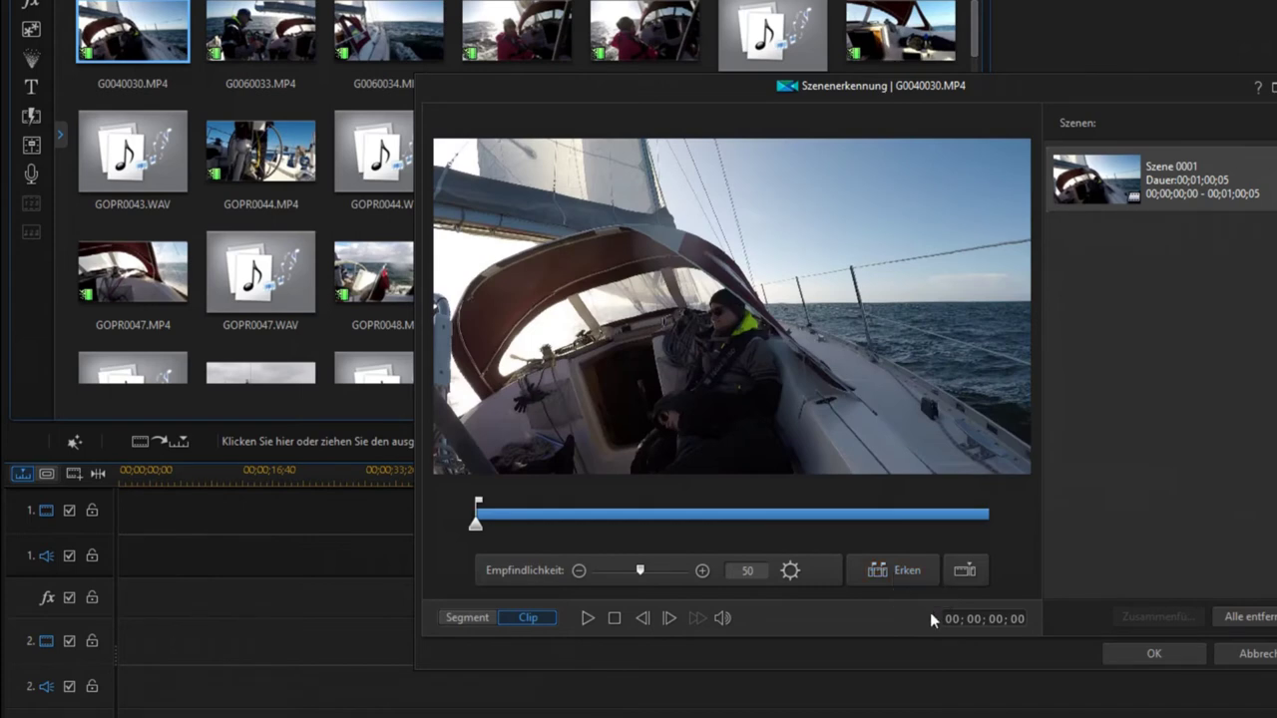
click(1147, 192)
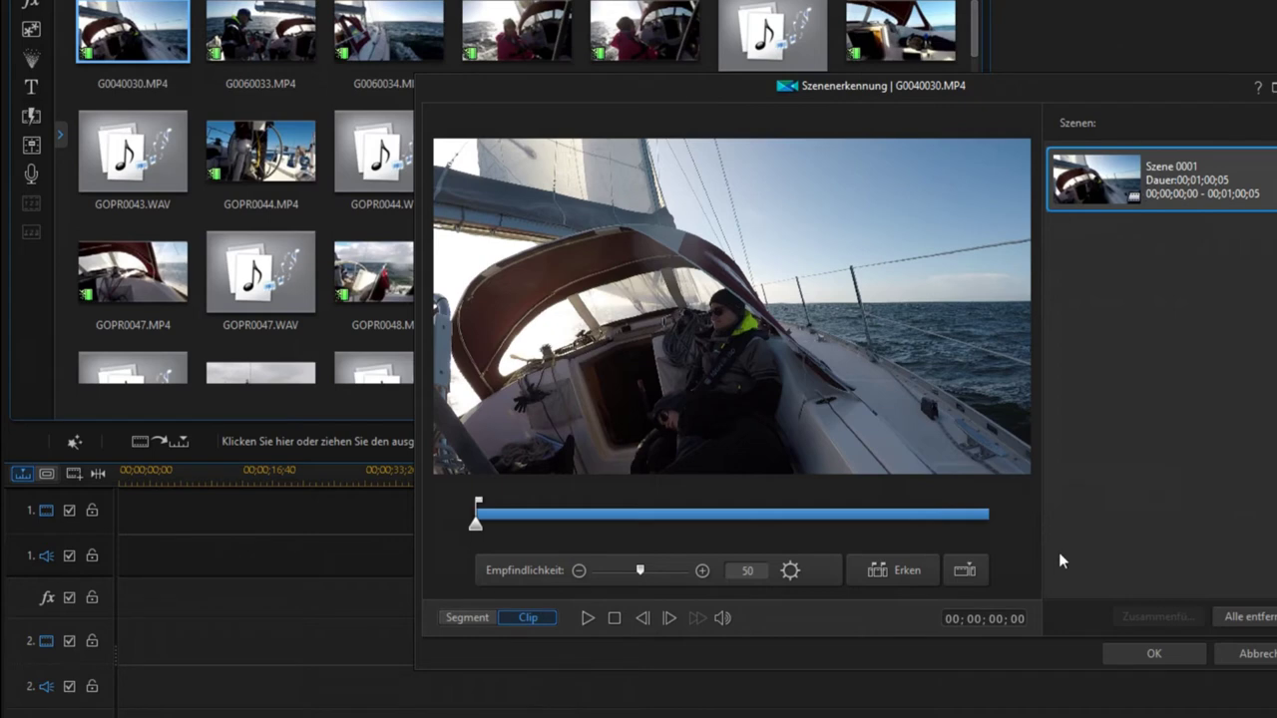
click(1143, 653)
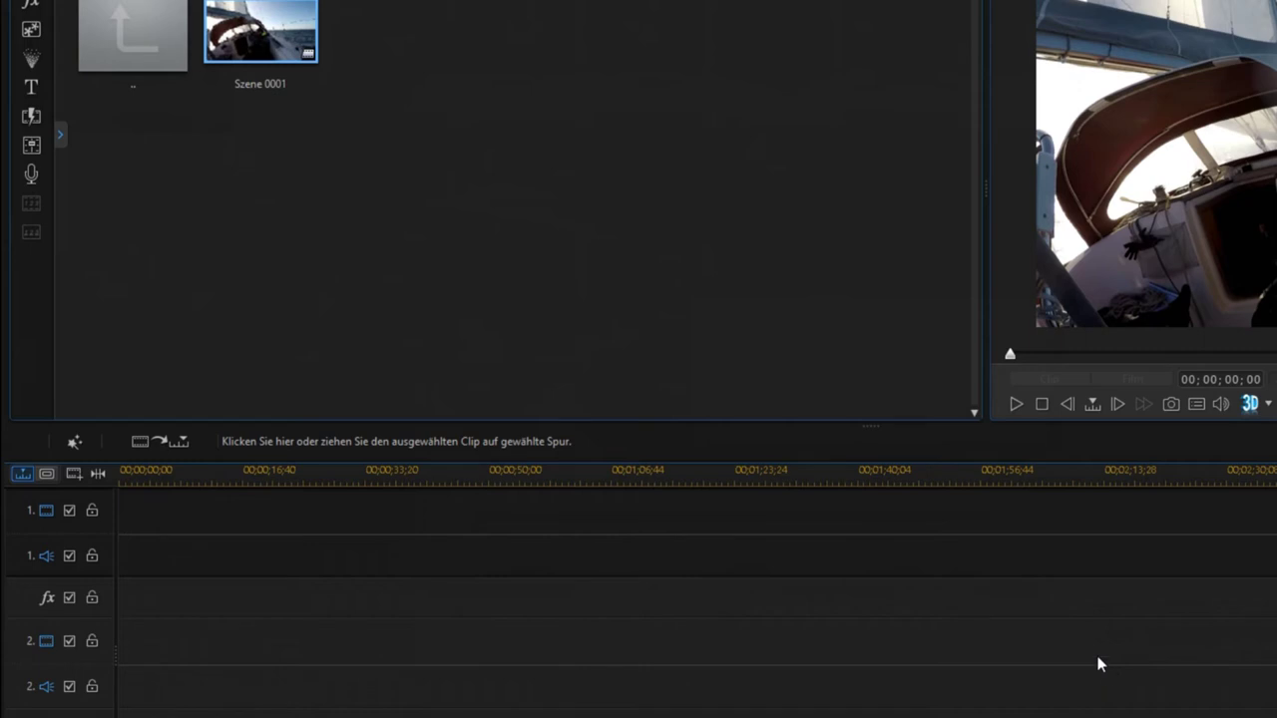
drag(285, 31, 108, 544)
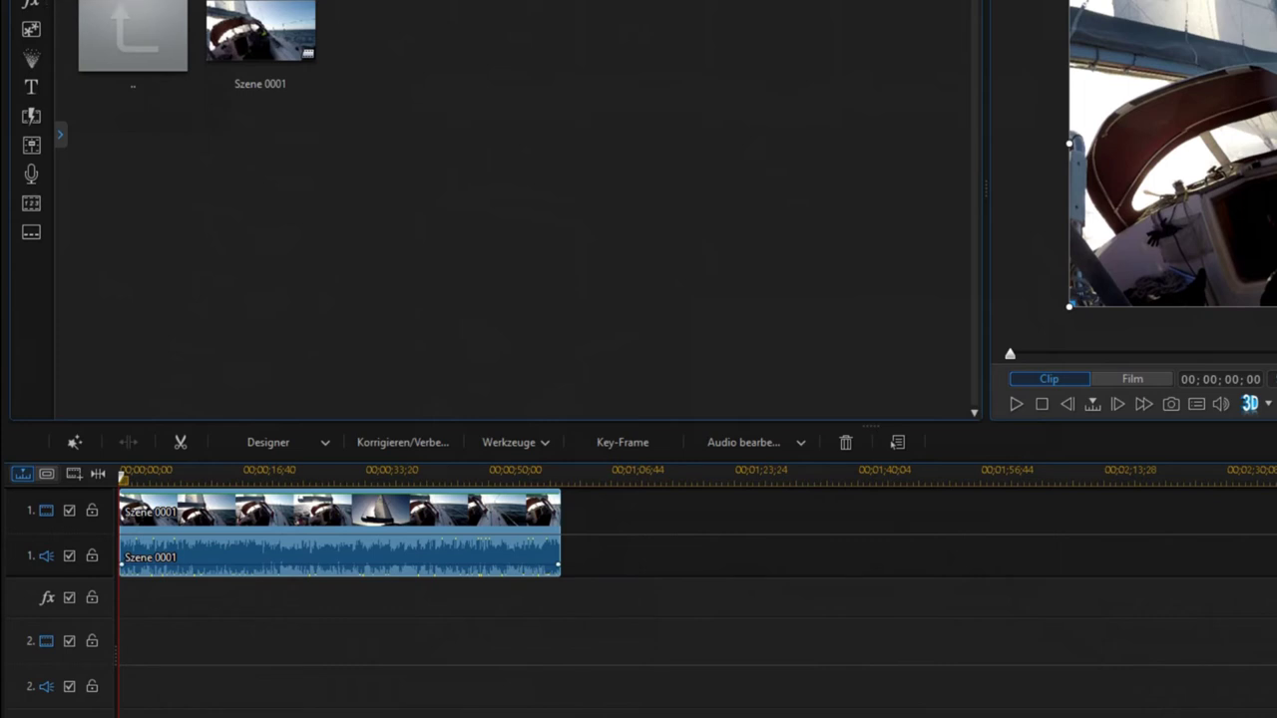
- Place the original G0040030.MP4 at the start of track 2 and disable that track's video and audio
double_click(101, 28)
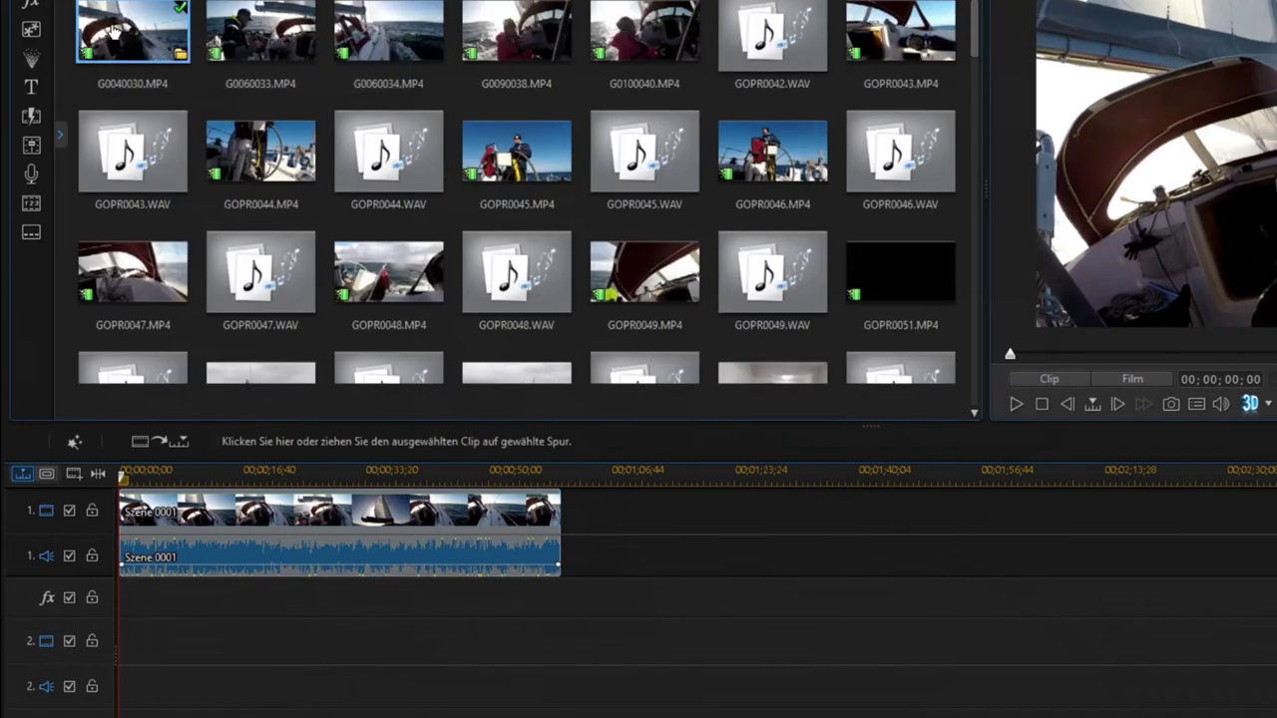
drag(115, 30, 103, 685)
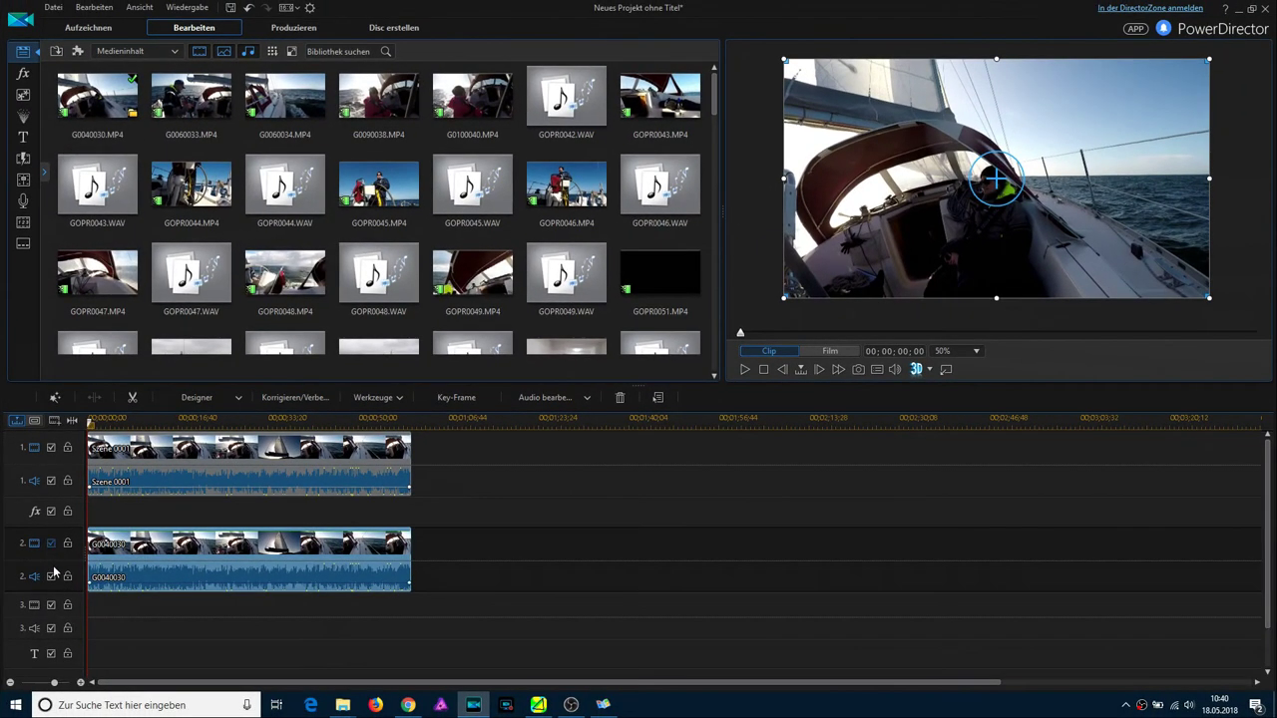
click(51, 576)
- Play the timeline with only Szene 0001 on track 1 enabled, fast-forward through the footage and stop playback
click(177, 523)
key(space)
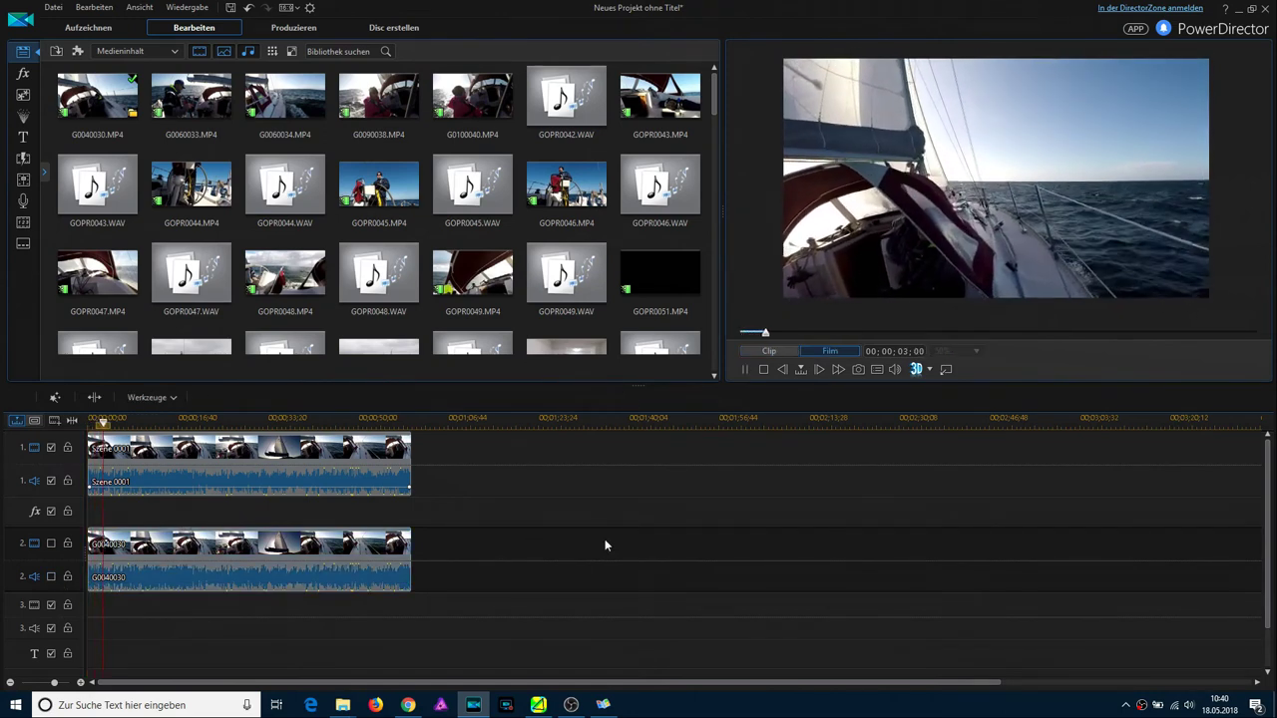
click(839, 371)
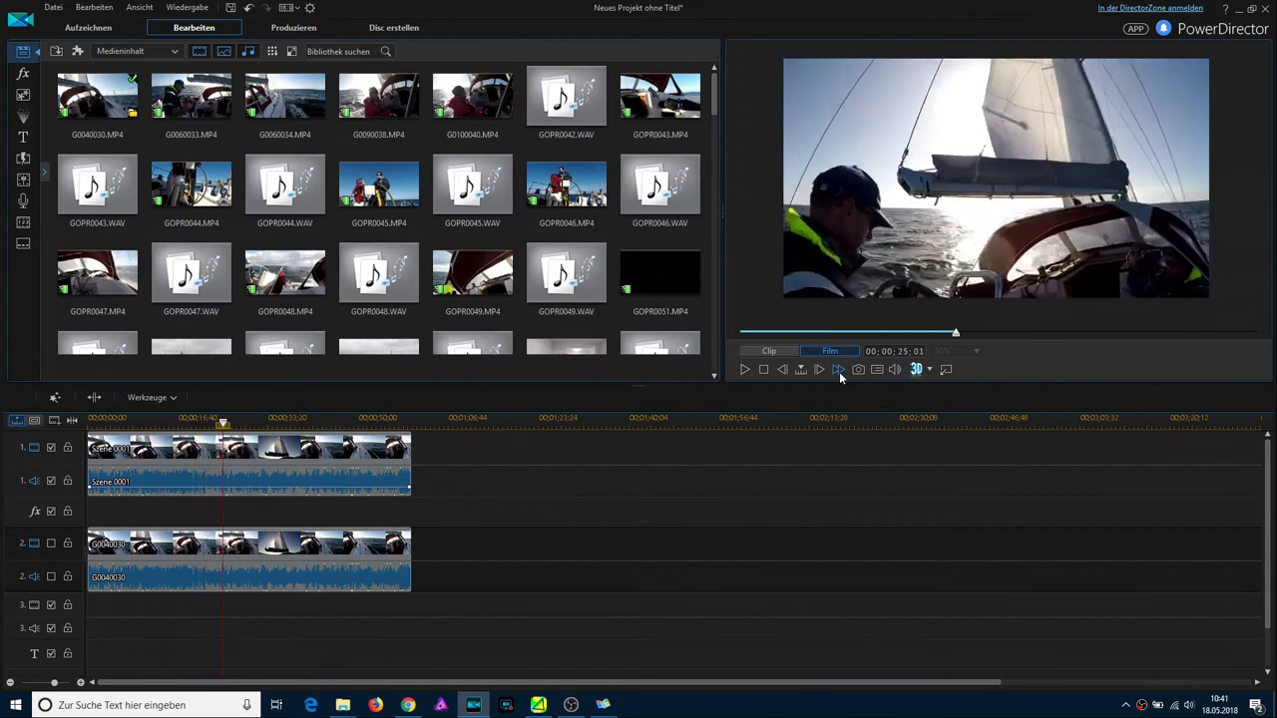
click(764, 370)
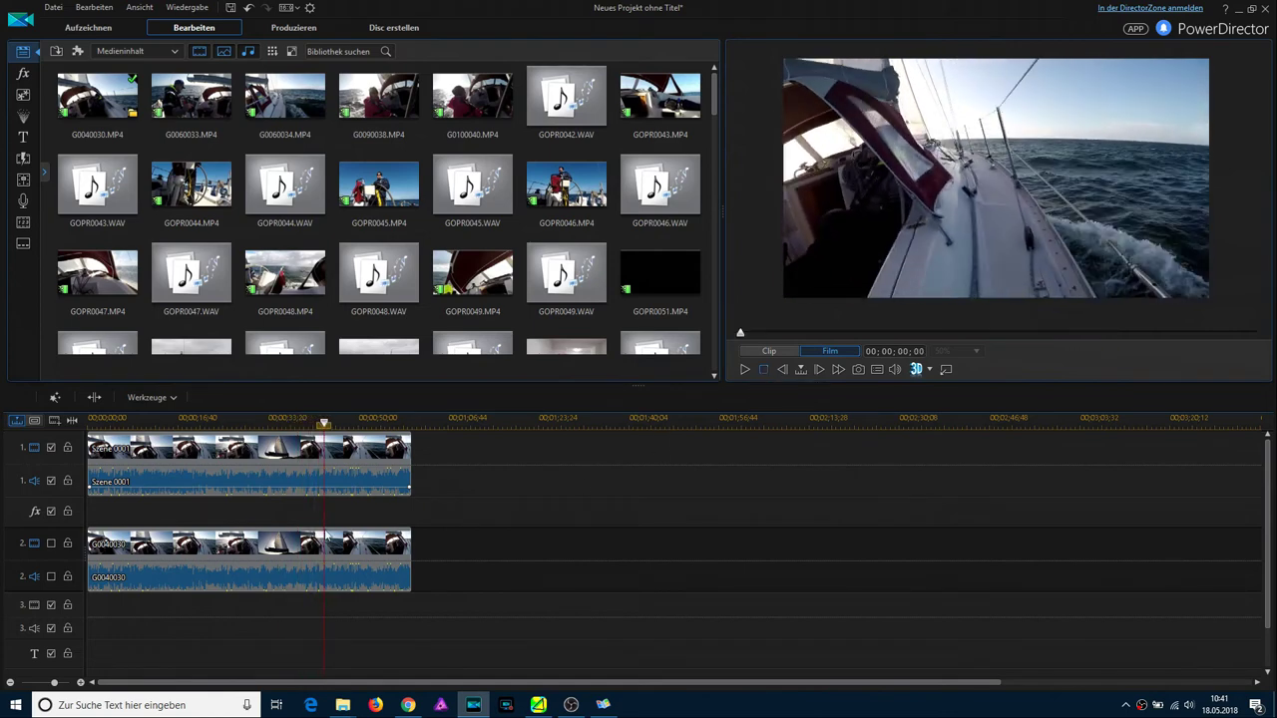
- Disable the video and audio of track 1 and enable the video and audio of track 2
click(51, 449)
click(51, 481)
click(51, 544)
click(51, 577)
- Play the G0040030 clip on track 2, fast-forward through it for comparison and stop playback
click(181, 551)
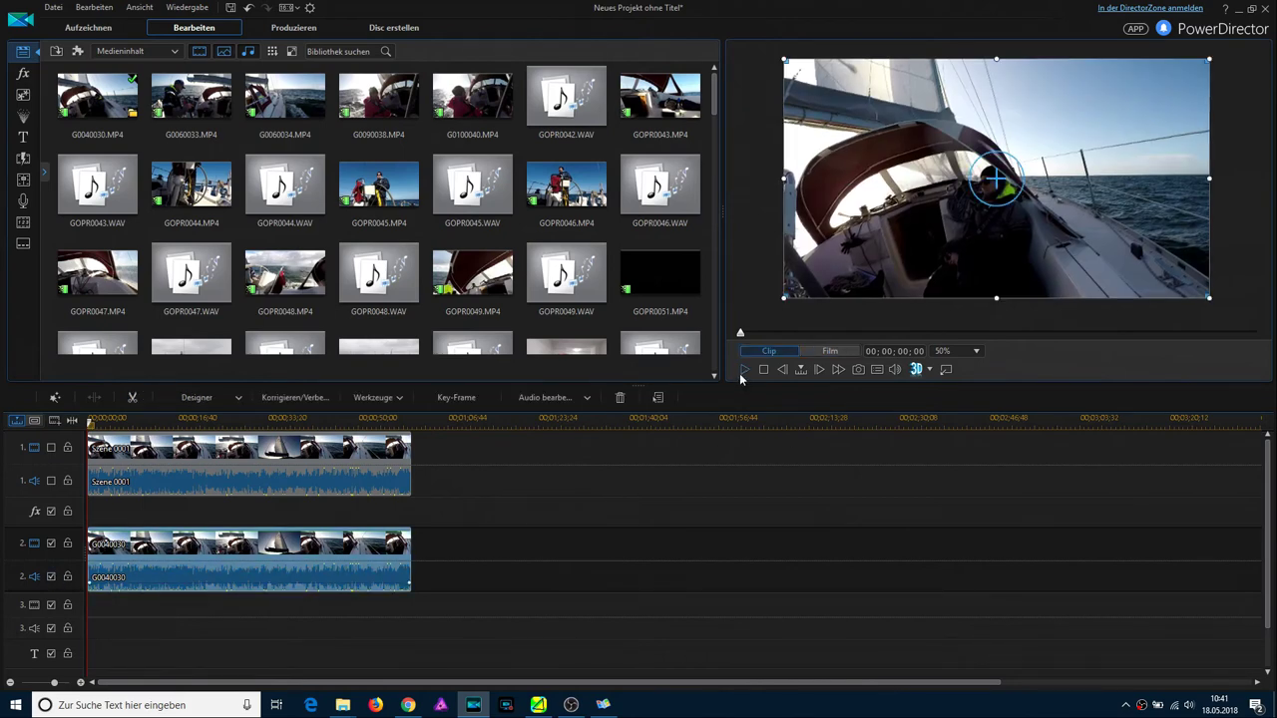
click(742, 371)
click(839, 370)
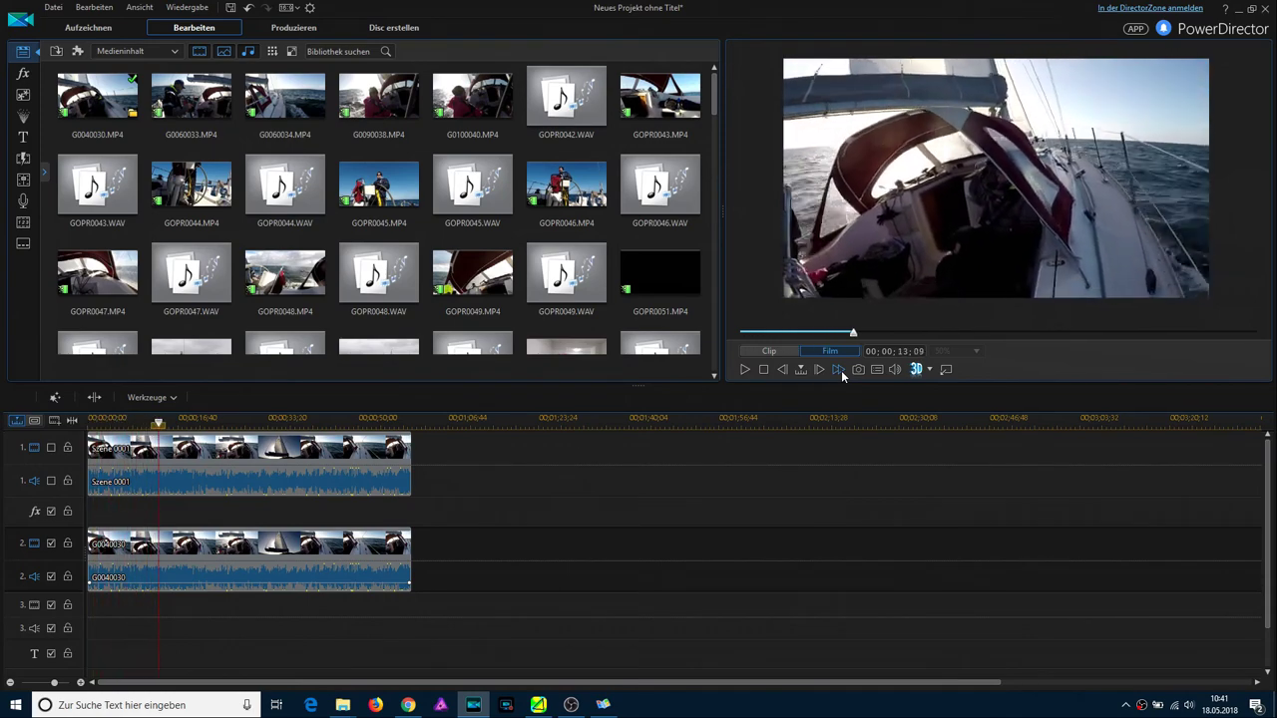
click(765, 371)
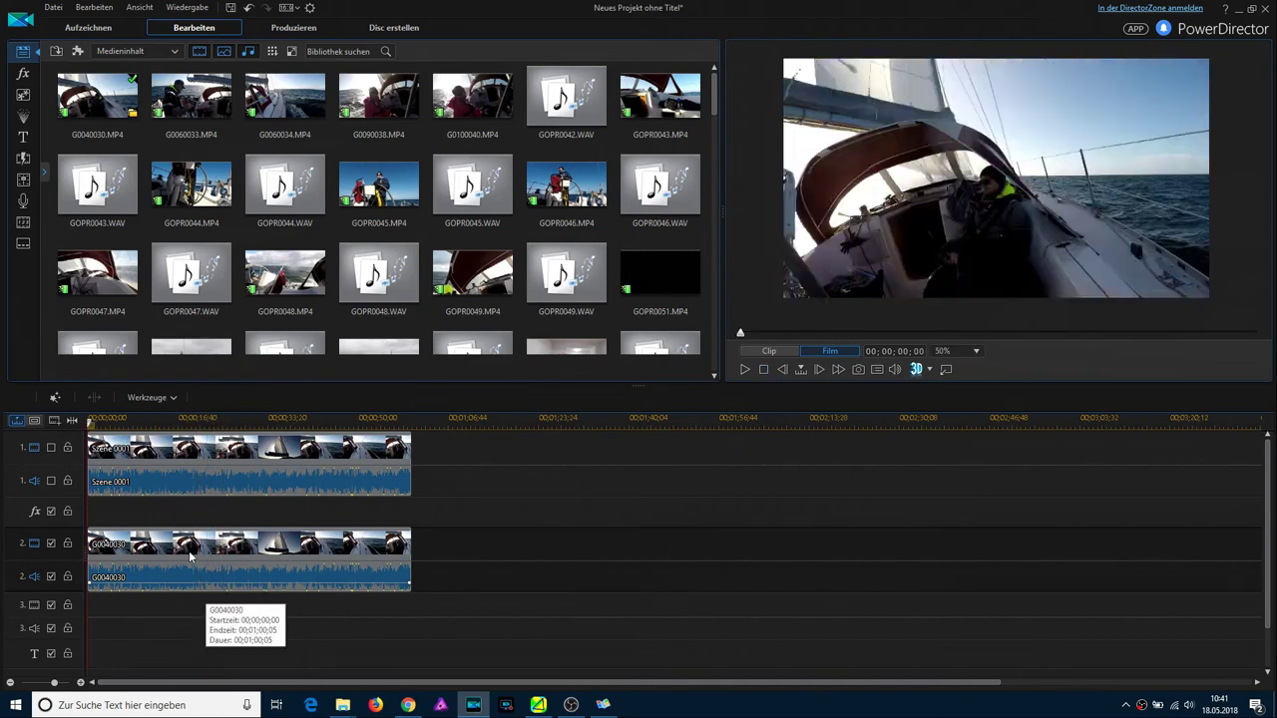
- Delete the G0040030 clip from track 2
click(126, 552)
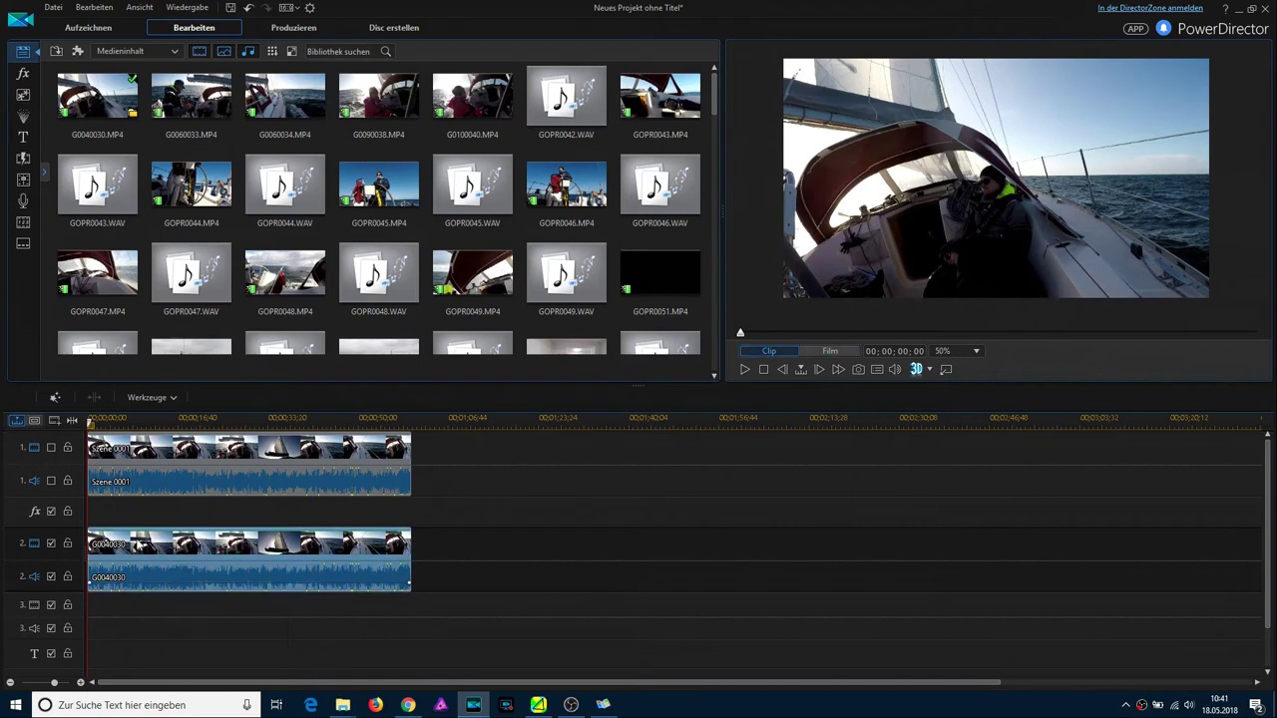
key(Delete)
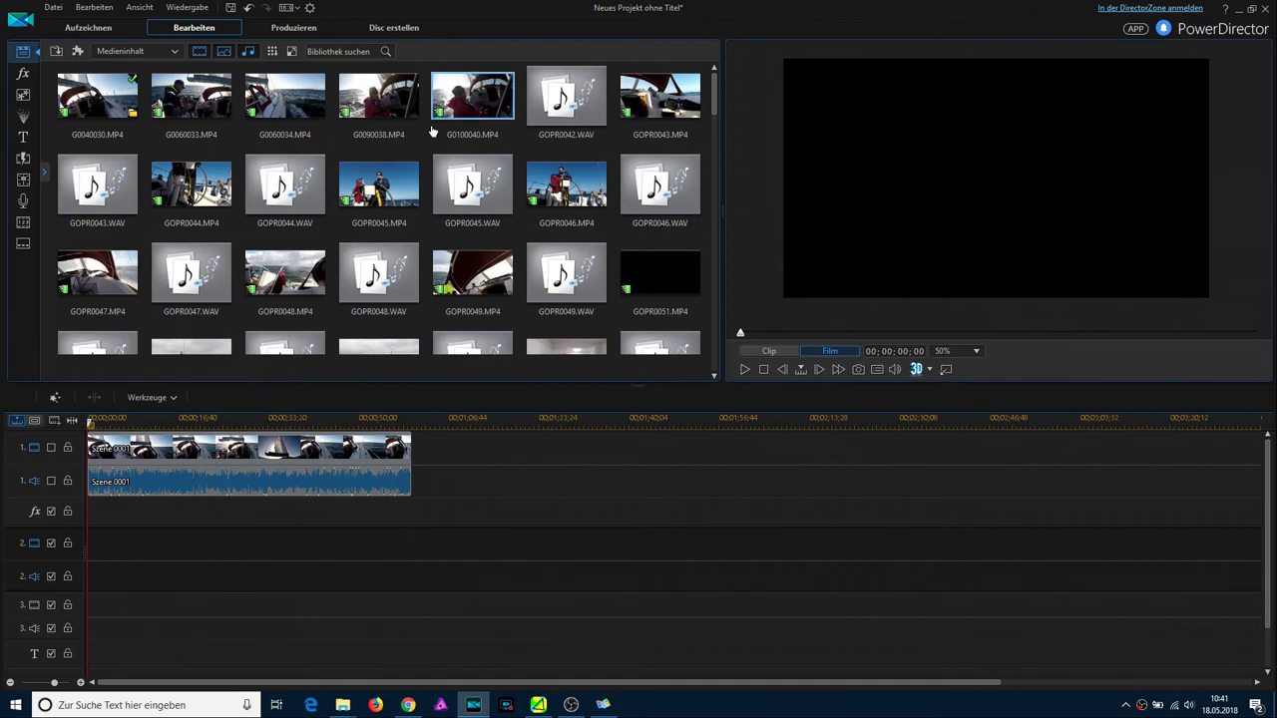
- Open scene detection for G0090038.MP4, split the clip manually at 00;00;07;40 and accept the two scenes
click(395, 100)
right_click(395, 100)
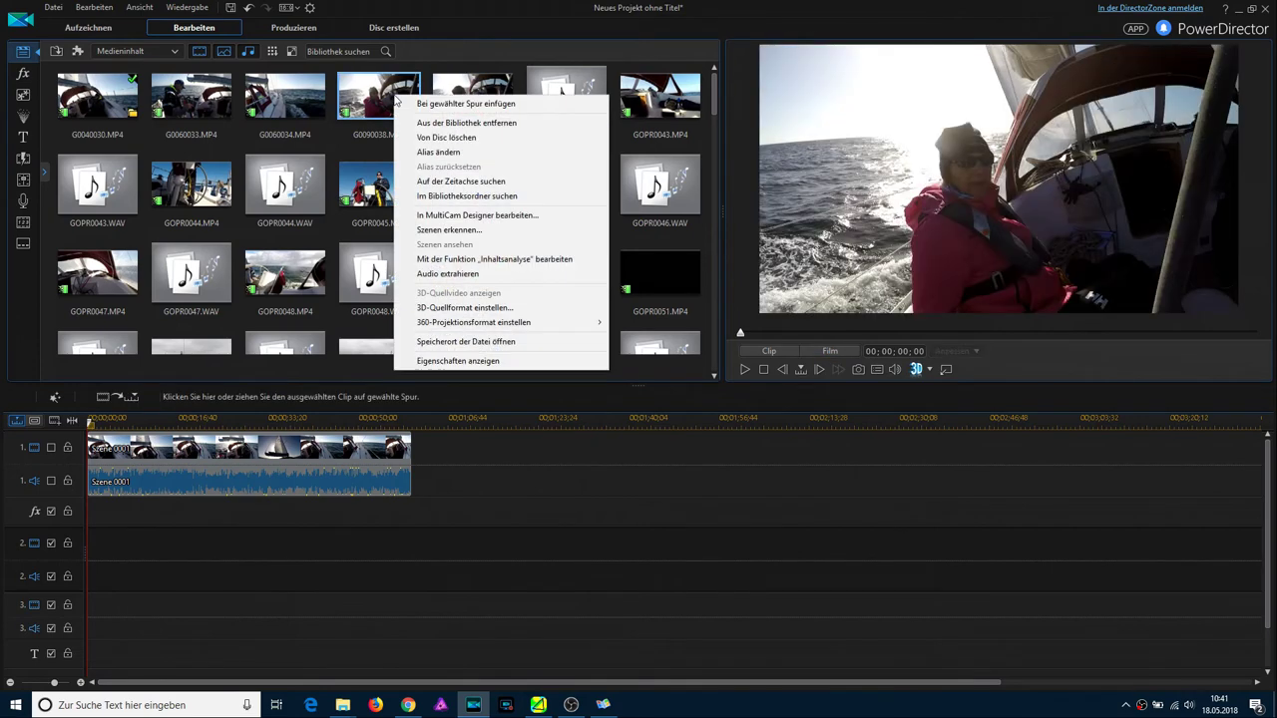
click(469, 229)
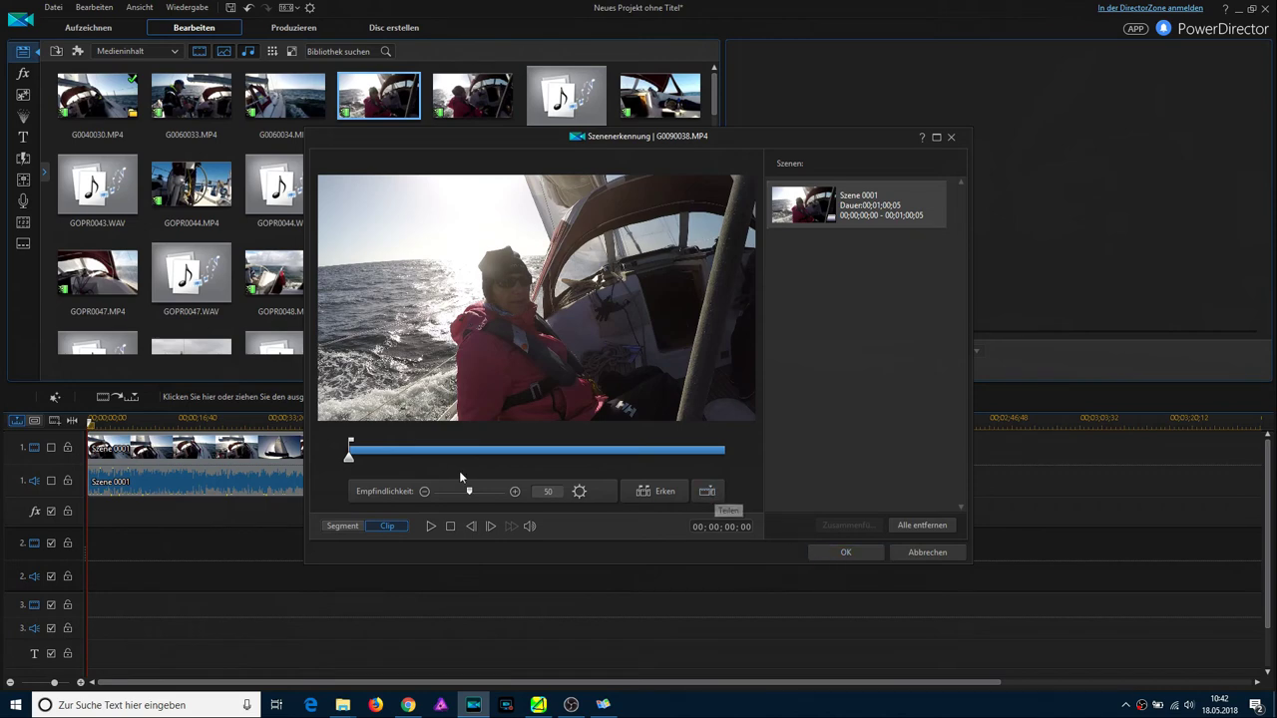
click(431, 526)
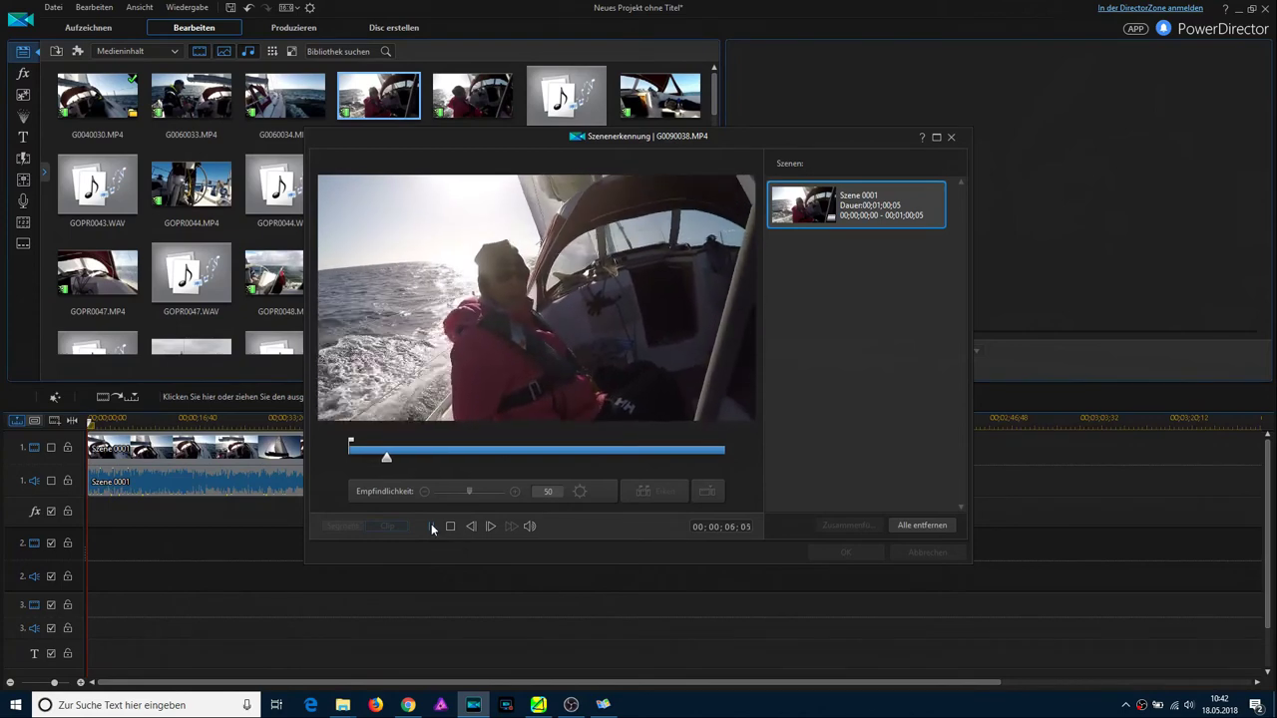
click(431, 526)
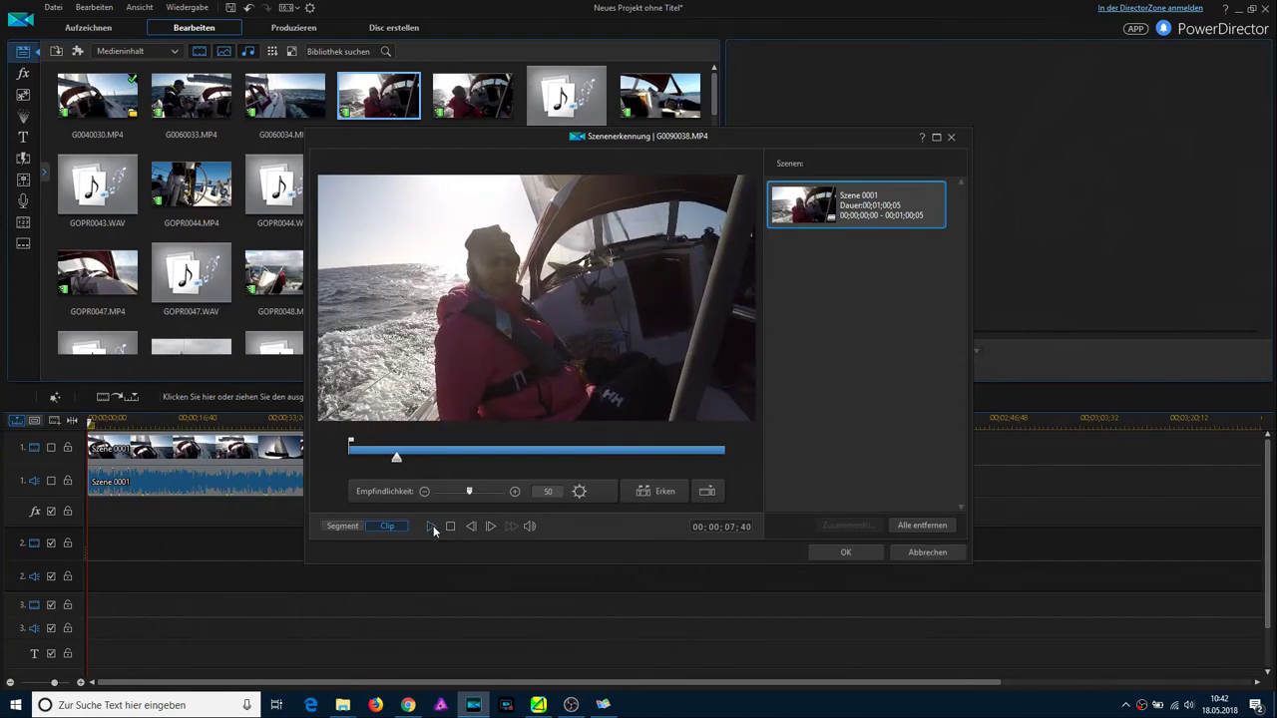
click(706, 491)
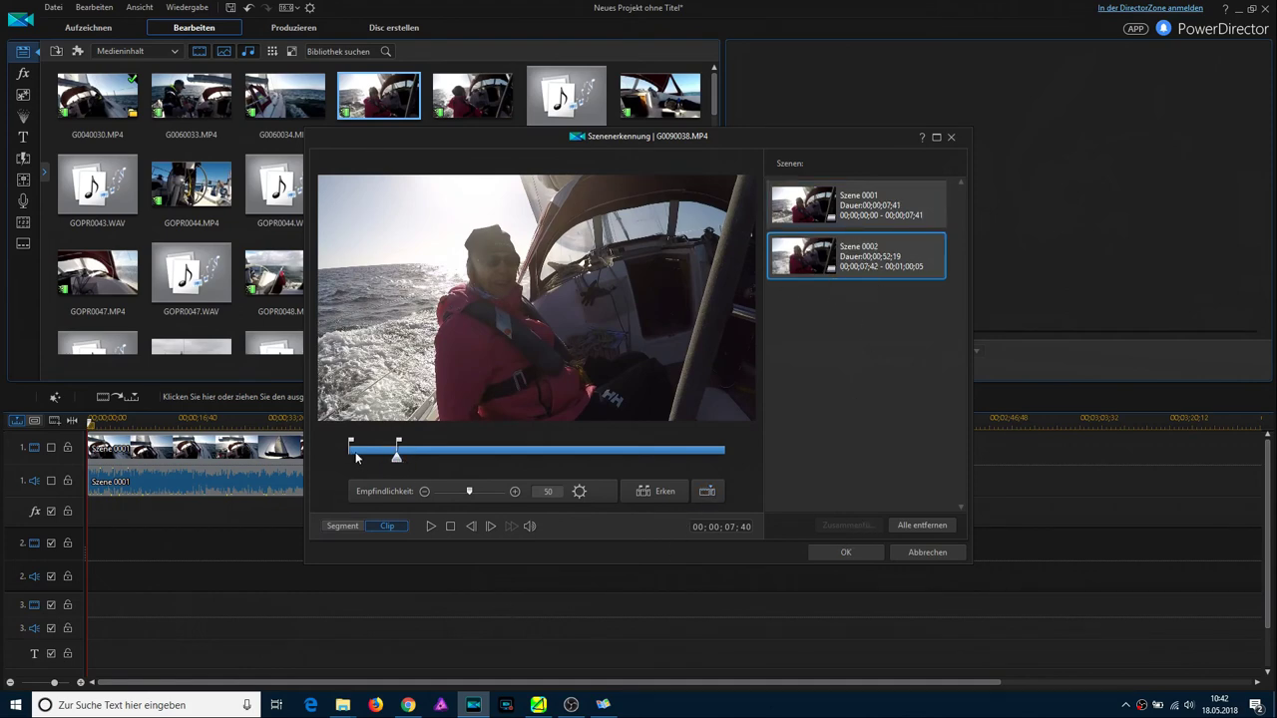
click(830, 551)
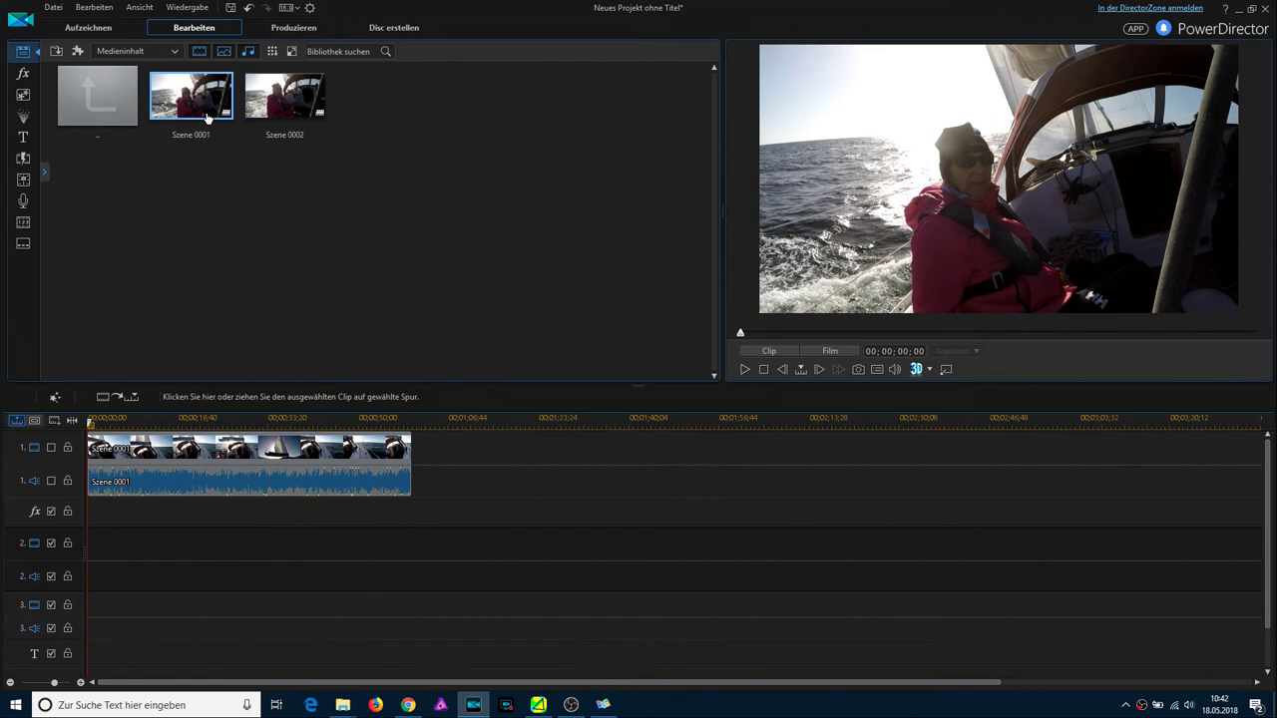
- Place Szene 0001 of G0090038.MP4 at the start of track 2 and Szene 0002 behind it with a gap
click(292, 116)
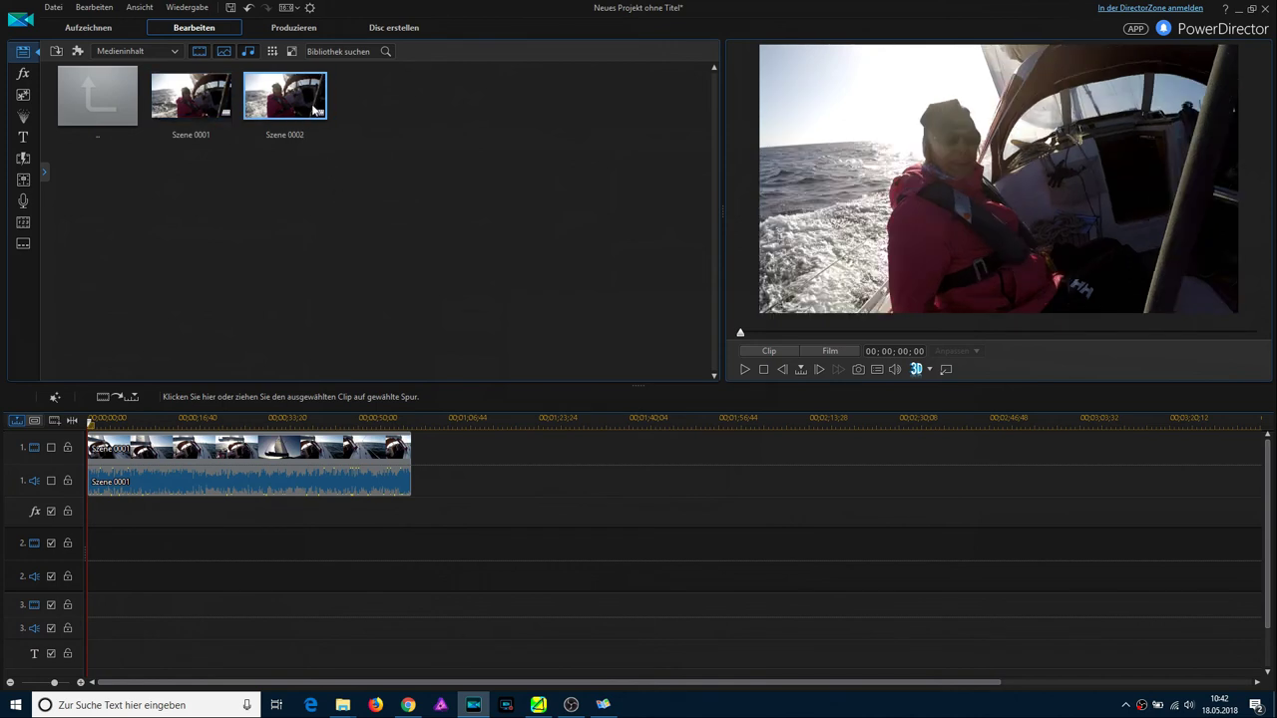
click(212, 117)
drag(212, 117, 105, 547)
drag(274, 104, 165, 577)
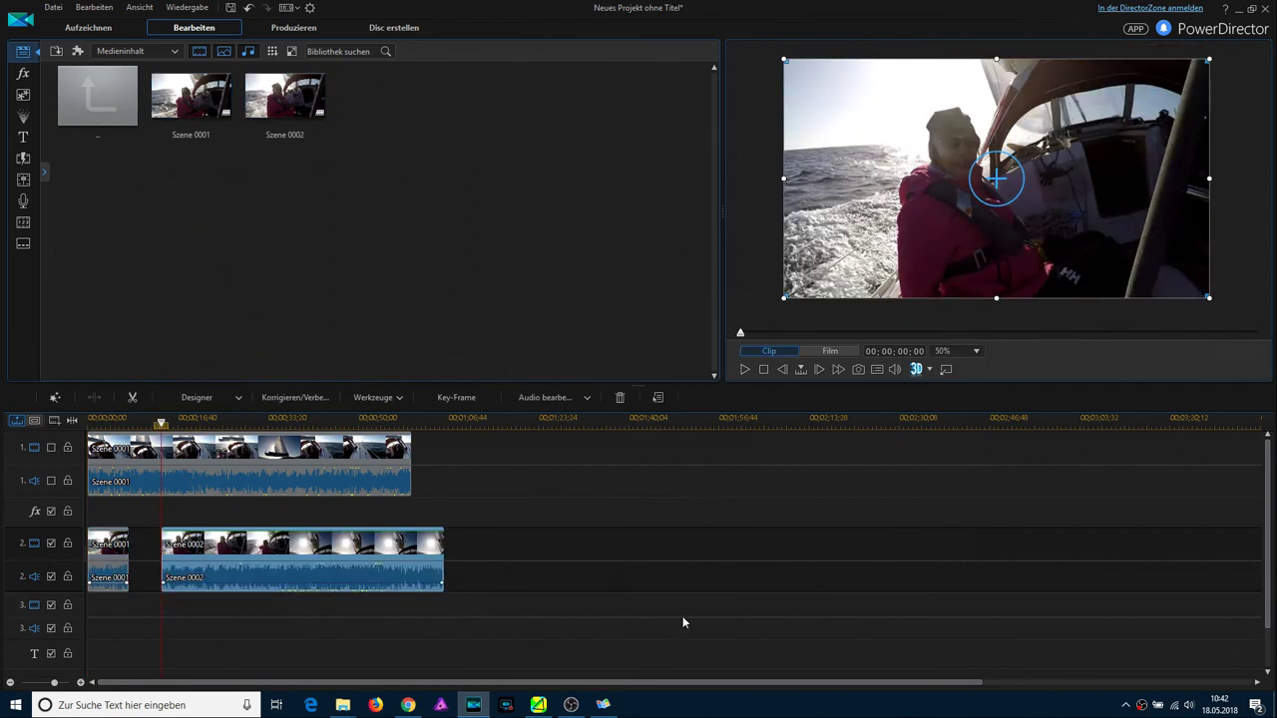